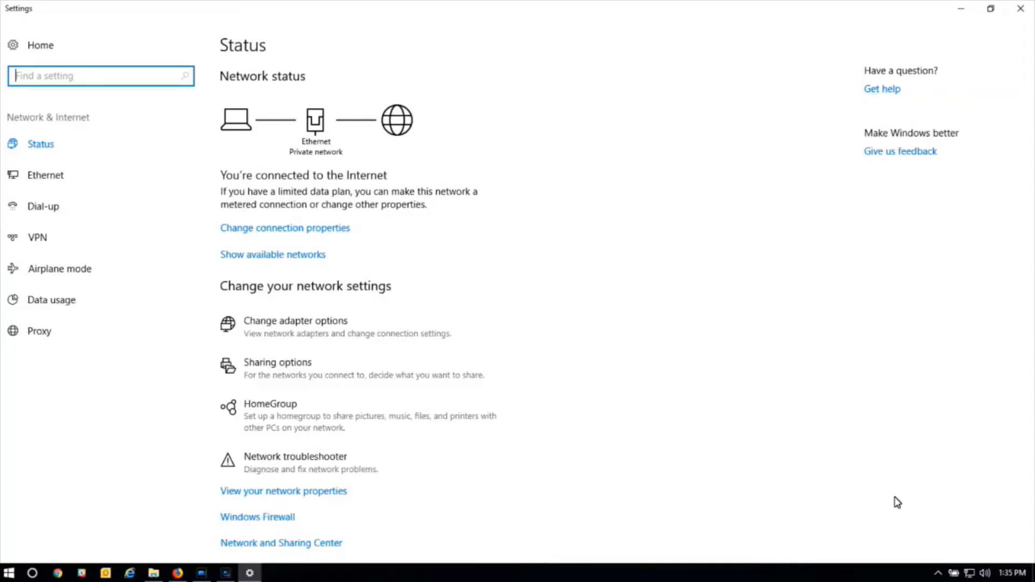
Open the properties of the Ethernet 2 adapter from the Ethernet adapter options.
{"action": "left_click", "coordinate": [61, 186]}
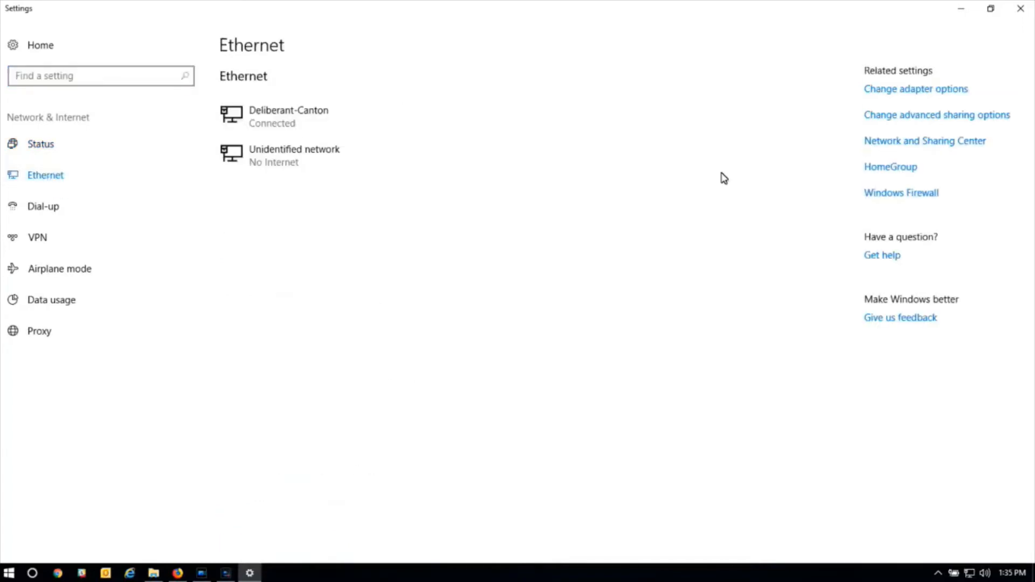
{"action": "left_click", "coordinate": [884, 91]}
{"action": "left_click", "coordinate": [562, 148]}
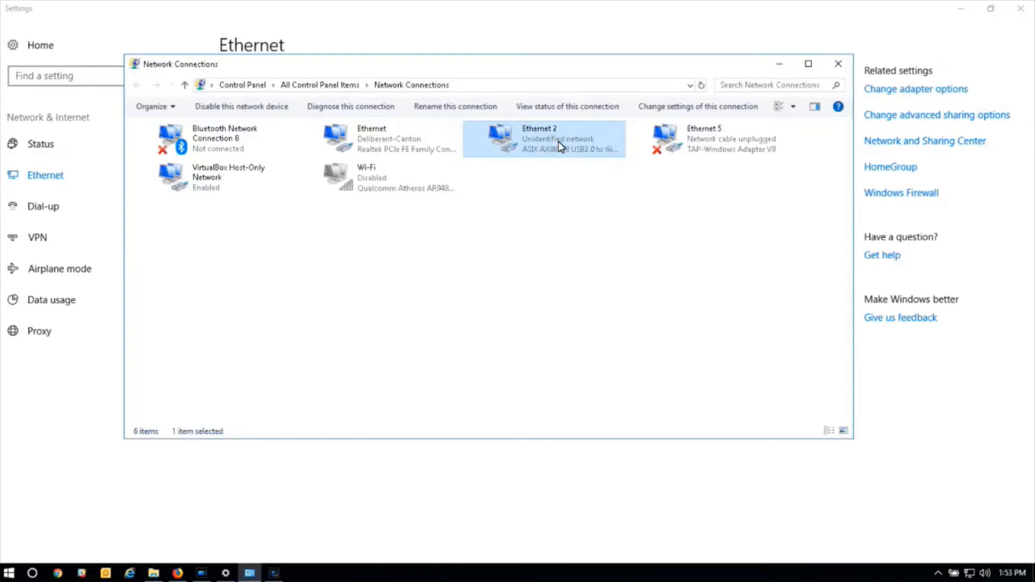
{"action": "right_click", "coordinate": [561, 147]}
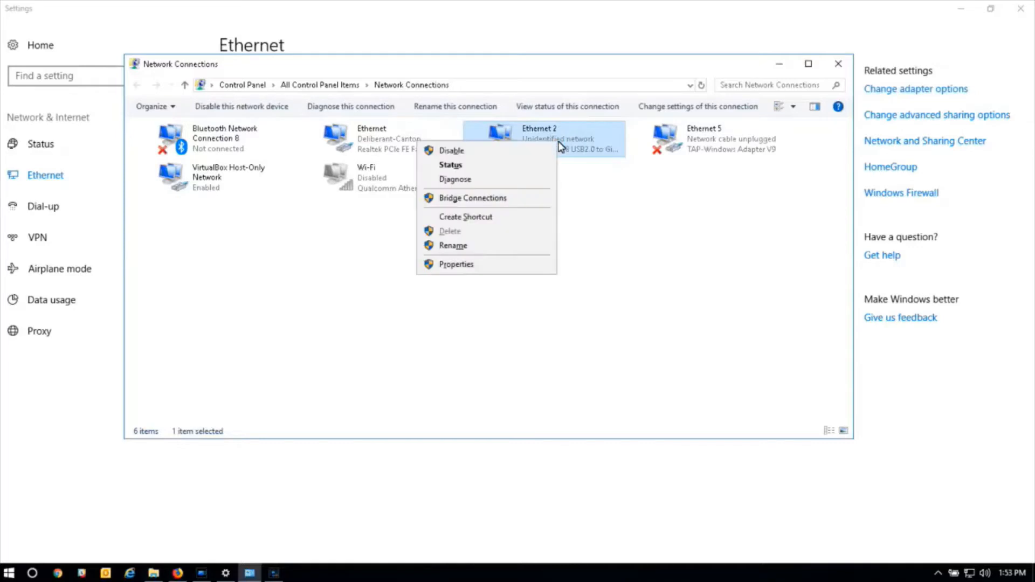
{"action": "left_click", "coordinate": [521, 265]}
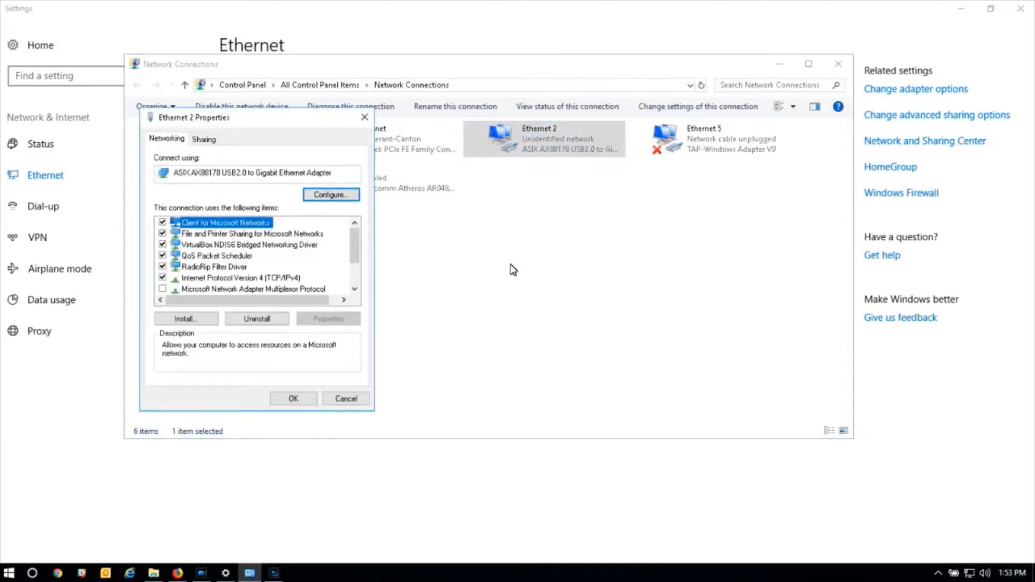
Open the Internet Protocol Version 4 (TCP/IPv4) properties of the Ethernet 2 adapter.
{"action": "key", "text": "Down"}
{"action": "key", "text": "Down"}
{"action": "key", "text": "Down"}
{"action": "key", "text": "Down"}
{"action": "key", "text": "Down"}
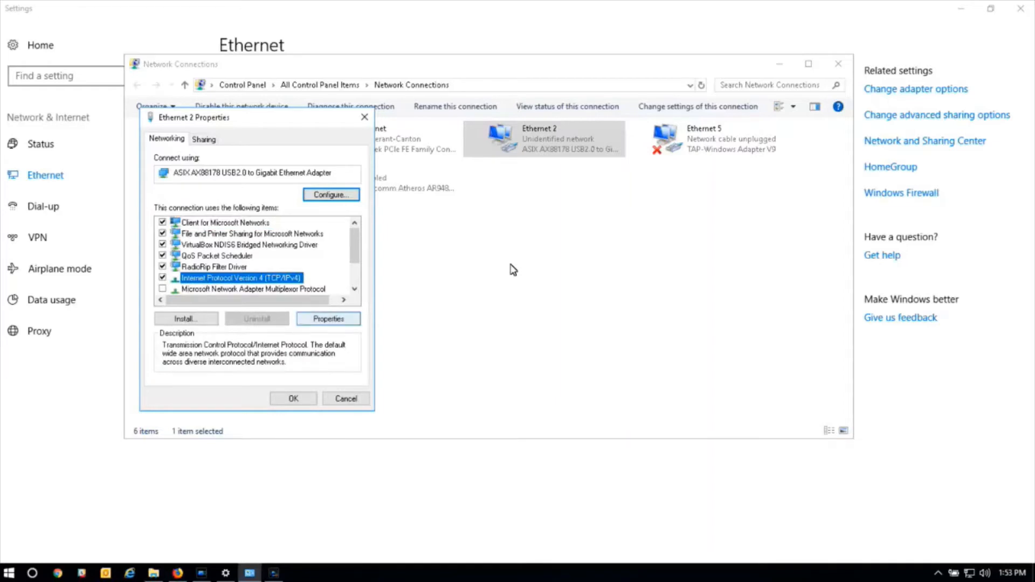
{"action": "left_click", "coordinate": [329, 319]}
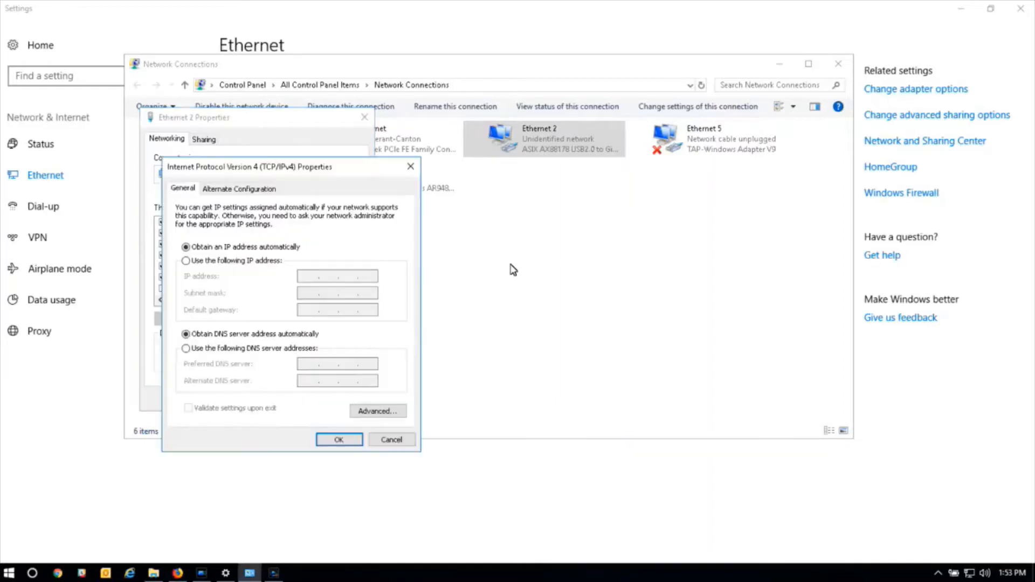
Assign the static IP address 192.168.2.100 with the default subnet mask 255.255.255.0.
{"action": "left_click", "coordinate": [186, 261]}
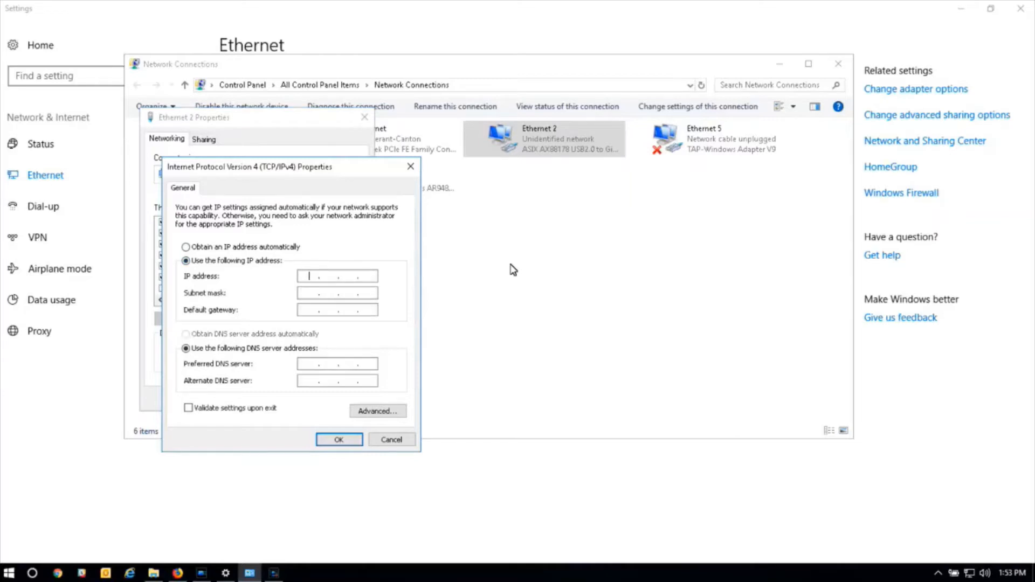
{"action": "type", "text": "192 . 168 . 2 . 100"}
{"action": "key", "text": "Tab"}
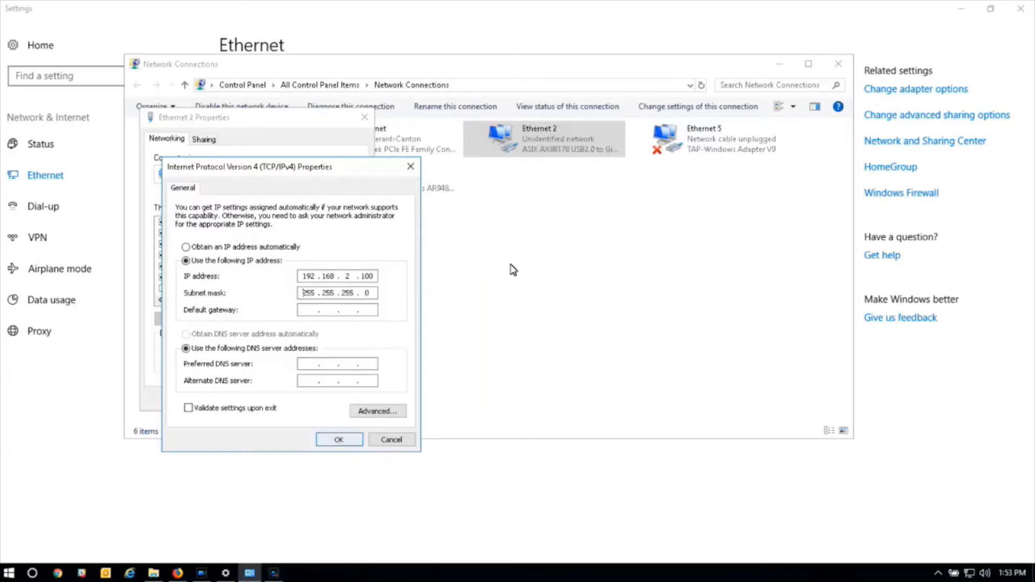
Apply the IPv4 settings and close the adapter properties, Network Connections and Settings windows.
{"action": "key", "text": "Return"}
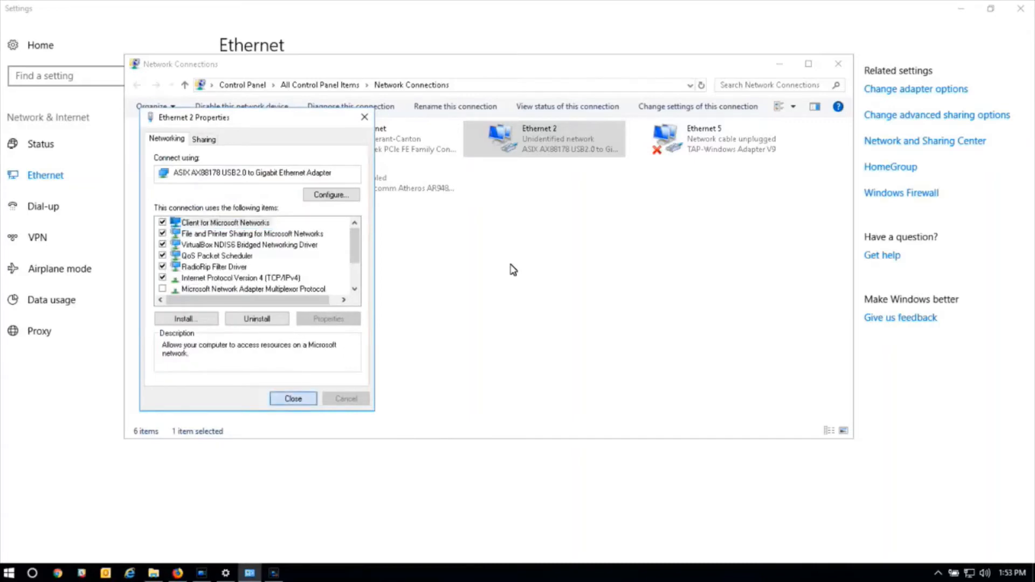
{"action": "key", "text": "Return"}
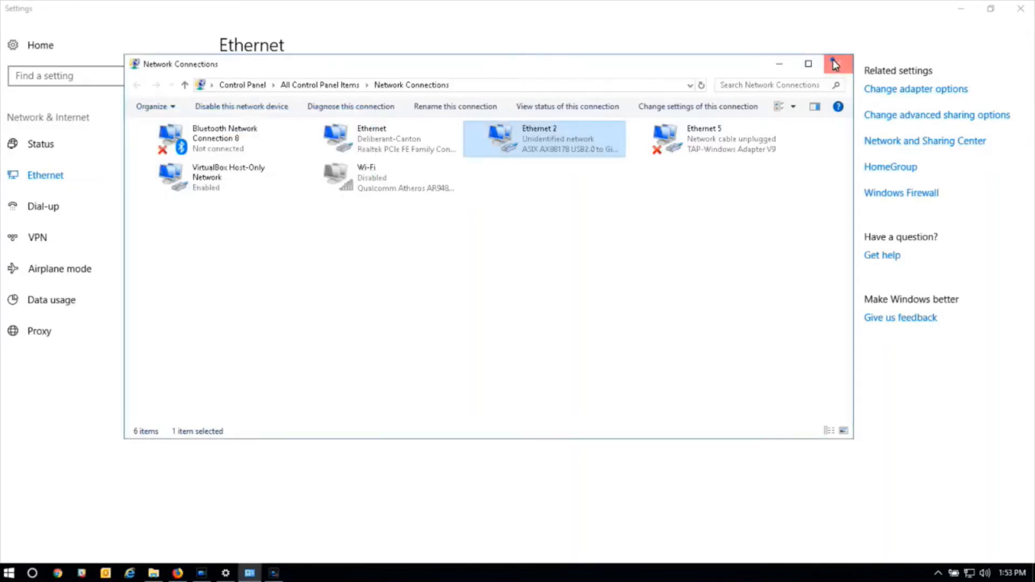
{"action": "left_click", "coordinate": [836, 63]}
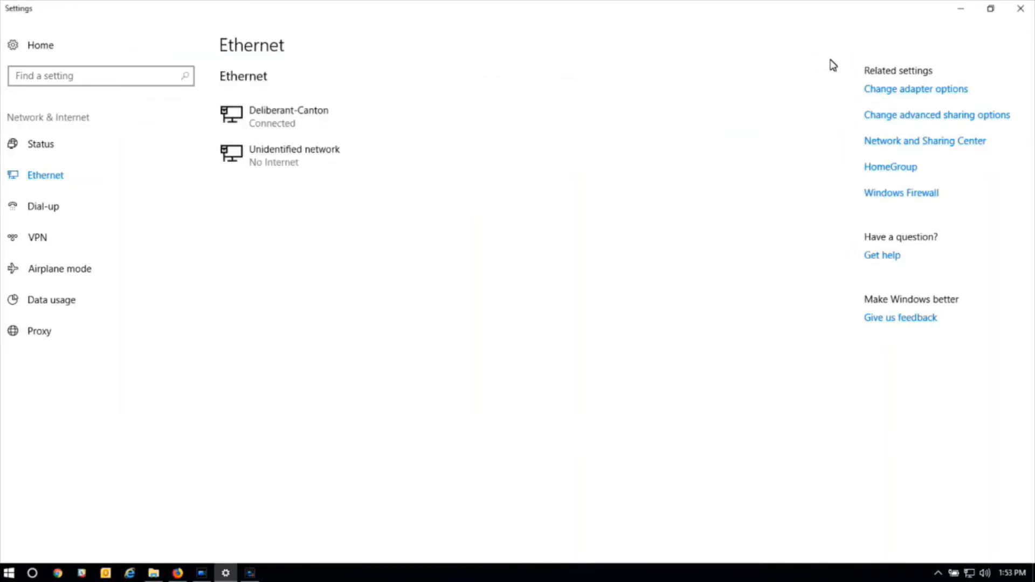
{"action": "left_click", "coordinate": [1019, 9]}
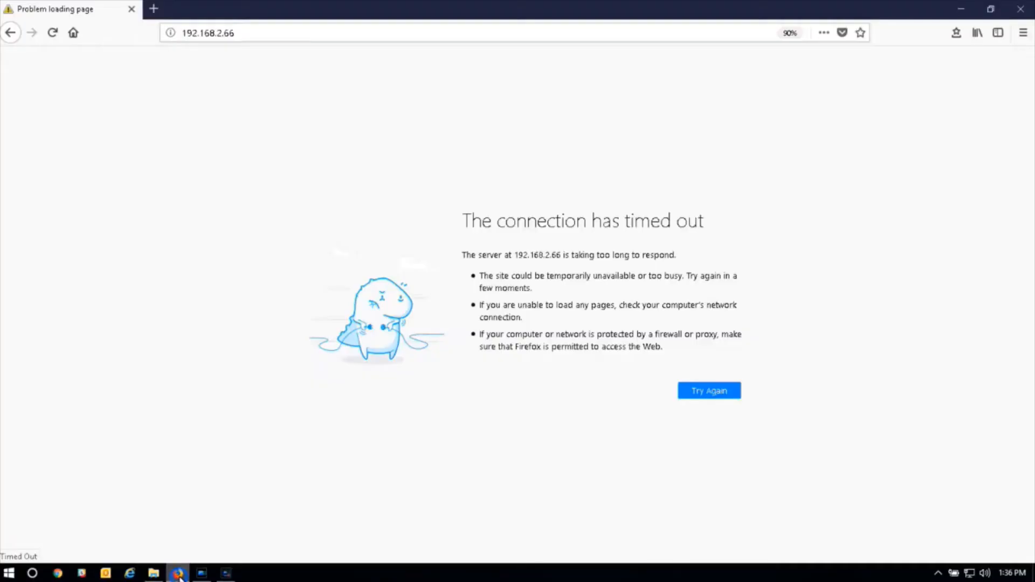
Switch to Firefox, load the device's web interface at 192.168.2.66 and log in as admin.
{"action": "left_click_drag", "start_coordinate": [234, 34], "coordinate": [147, 42]}
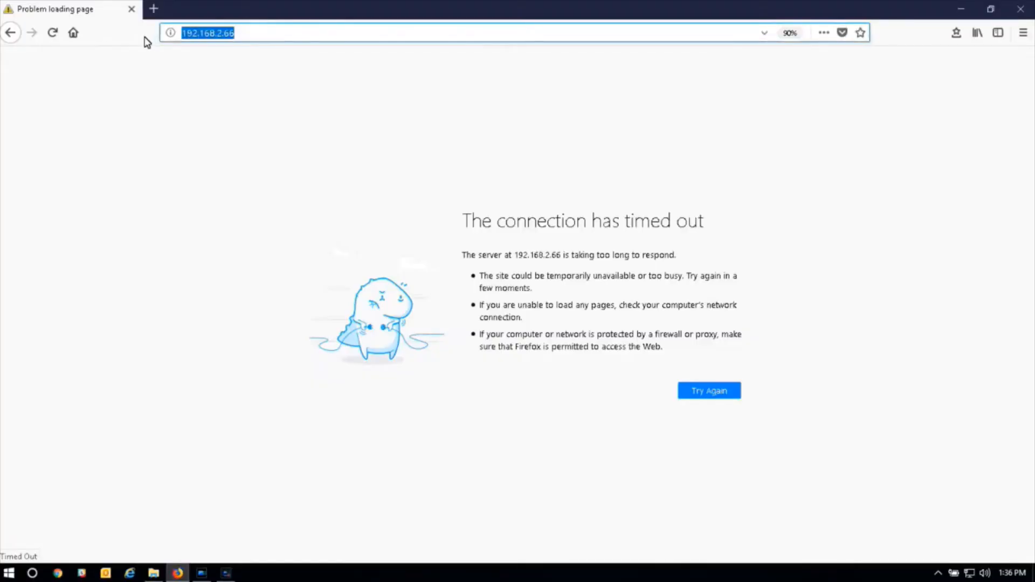
{"action": "type", "text": "192.168"}
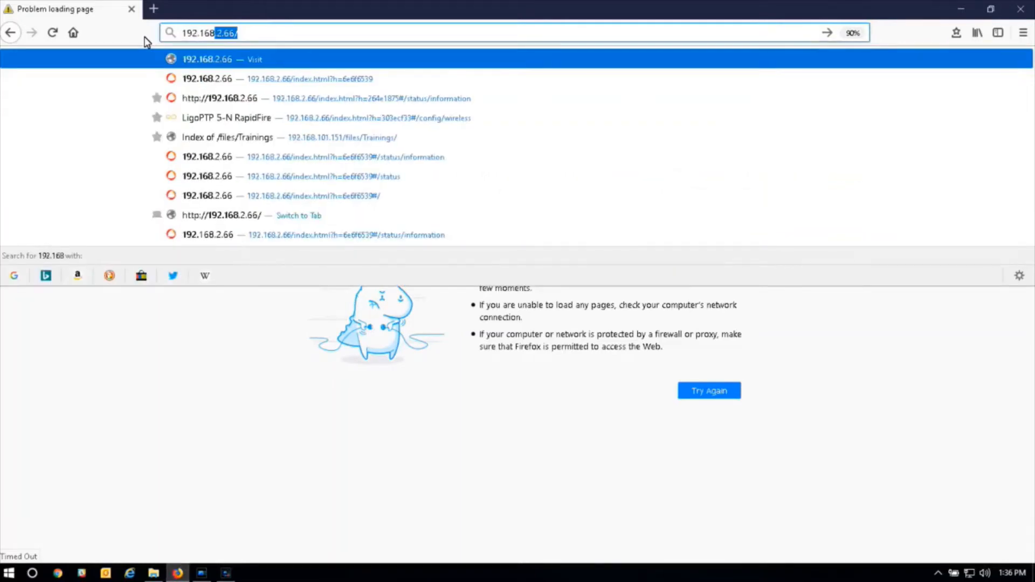
{"action": "type", "text": ".2.6"}
{"action": "key", "text": "Return"}
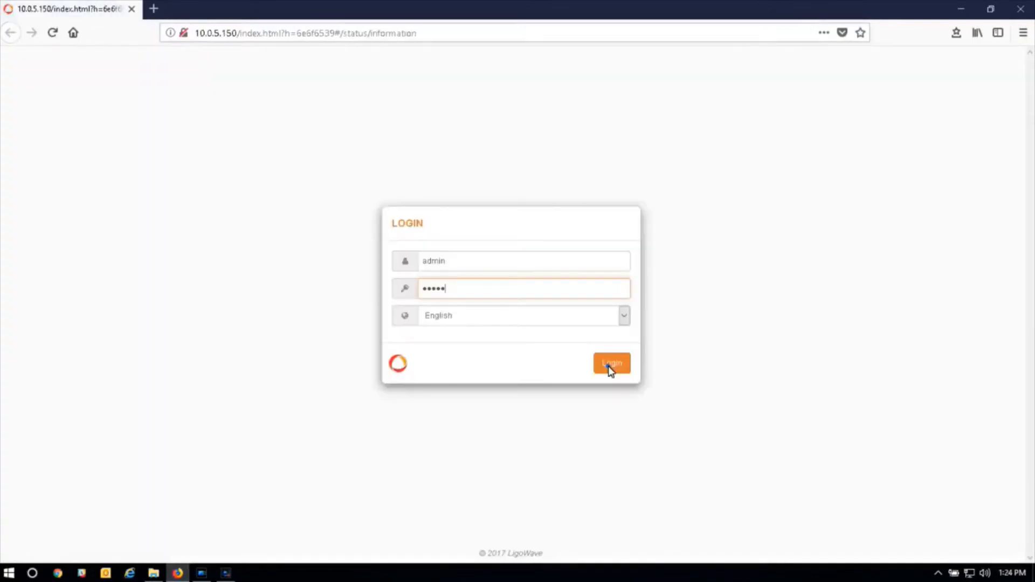
{"action": "left_click", "coordinate": [609, 369]}
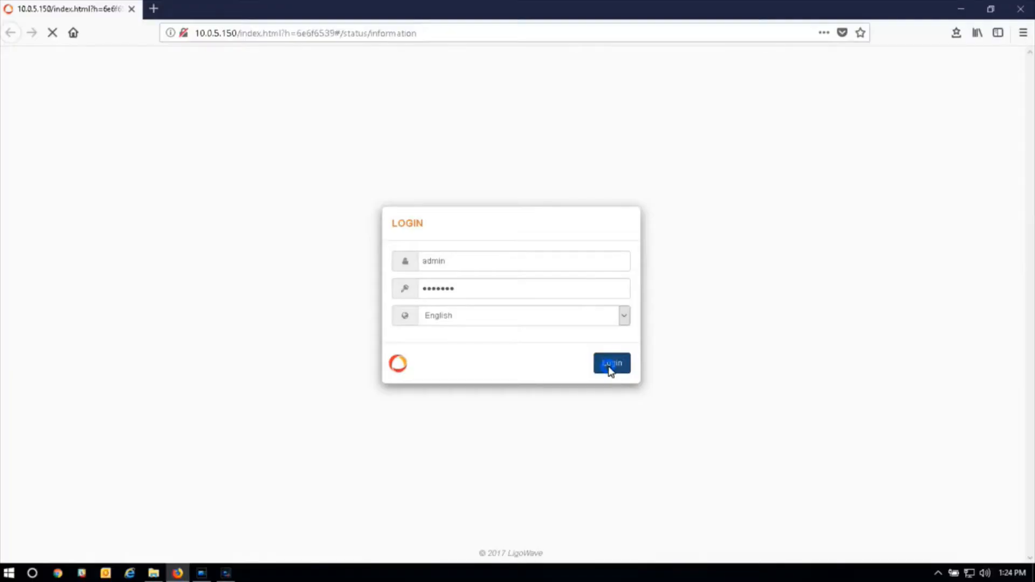
{"action": "left_click", "coordinate": [609, 368]}
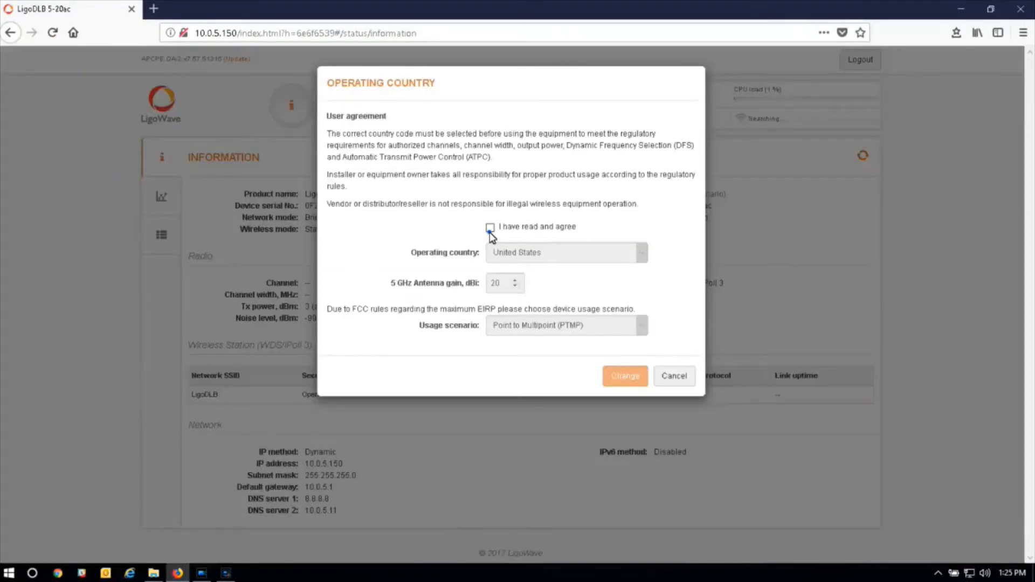
Accept the user agreement and apply United States as operating country with the Point to Multipoint (PTMP) usage scenario.
{"action": "left_click", "coordinate": [489, 229]}
{"action": "left_click", "coordinate": [526, 255]}
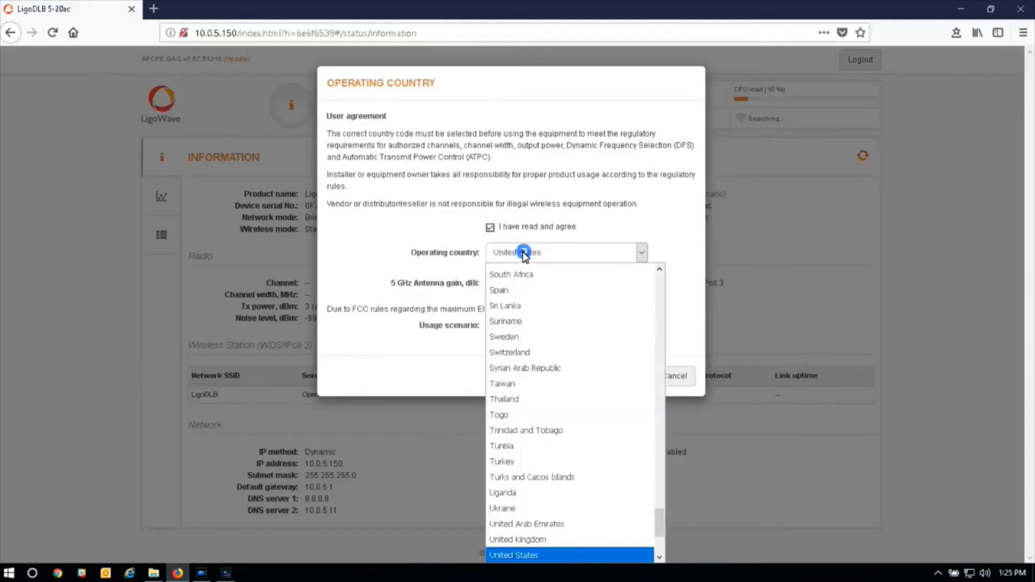
{"action": "left_click", "coordinate": [524, 253]}
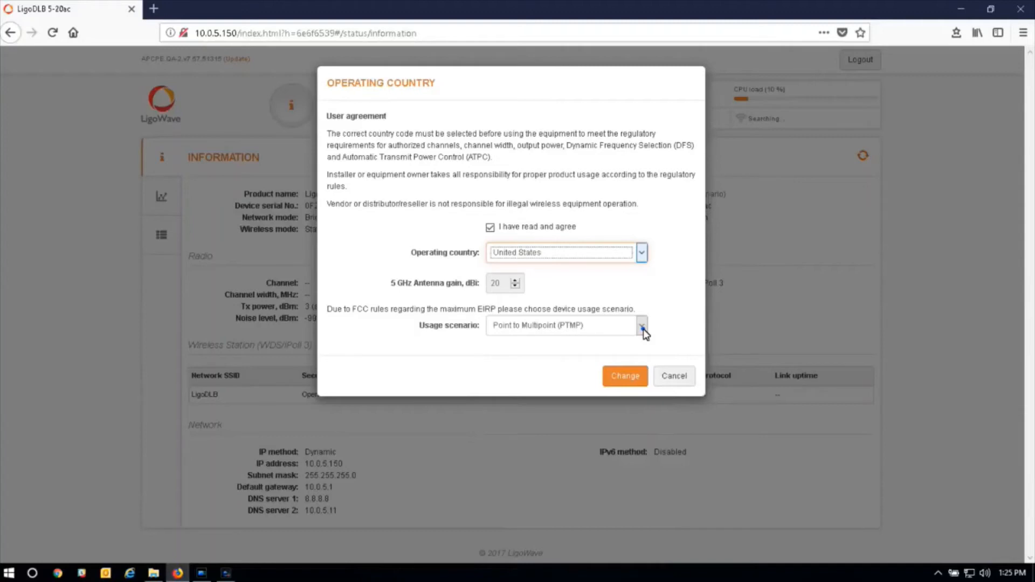
{"action": "left_click", "coordinate": [642, 327]}
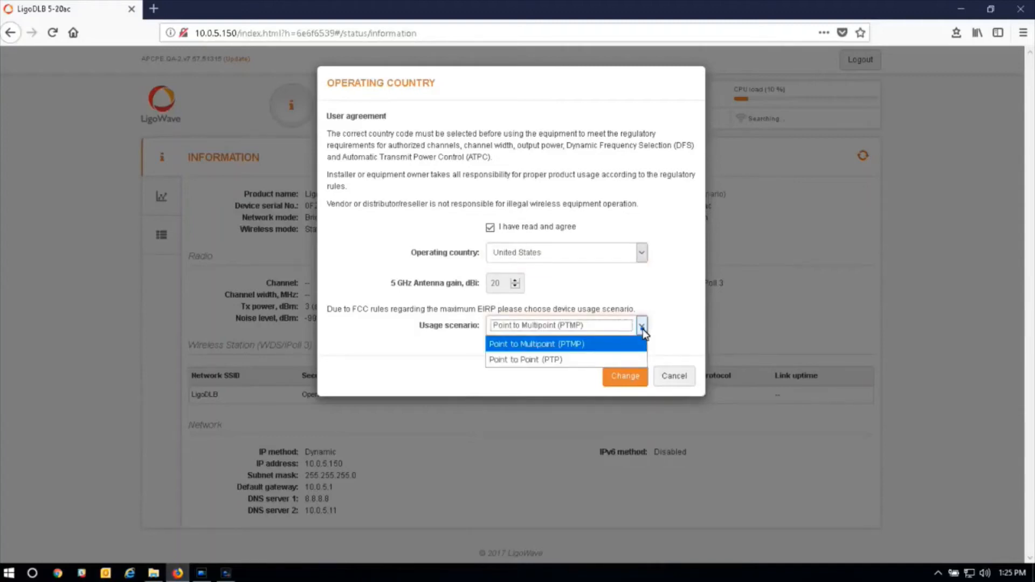
{"action": "left_click", "coordinate": [629, 378]}
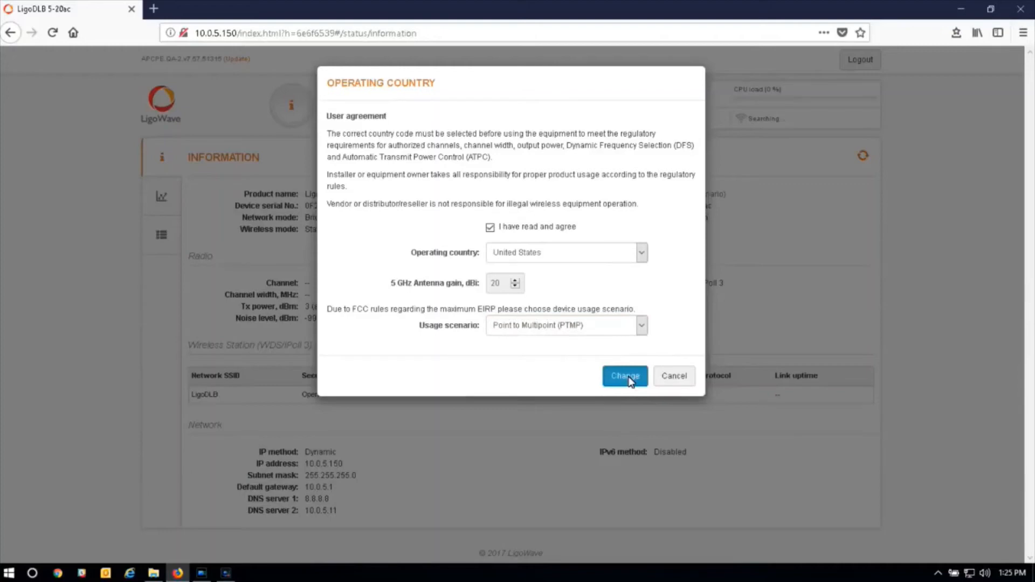
{"action": "left_click", "coordinate": [626, 376]}
Set the radio's operating mode to Access point (iPoll 3) in the wireless configuration.
{"action": "left_click", "coordinate": [341, 108]}
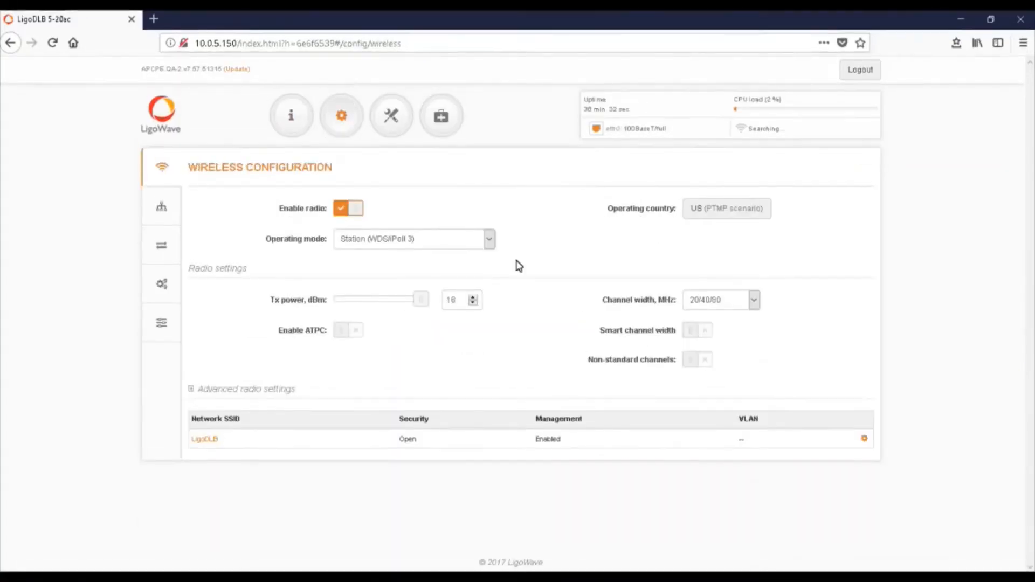
{"action": "left_click", "coordinate": [469, 241]}
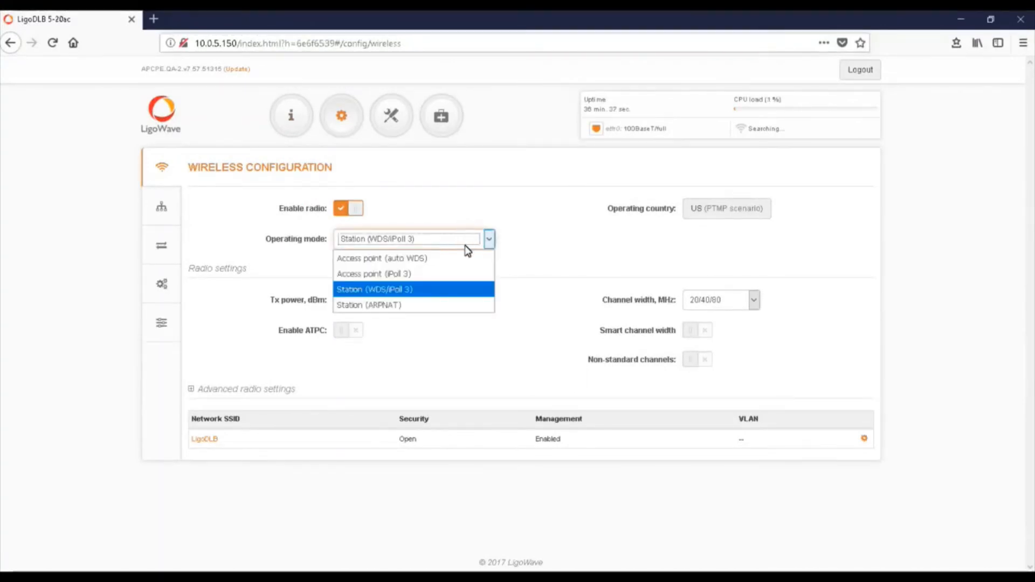
{"action": "left_click", "coordinate": [445, 276]}
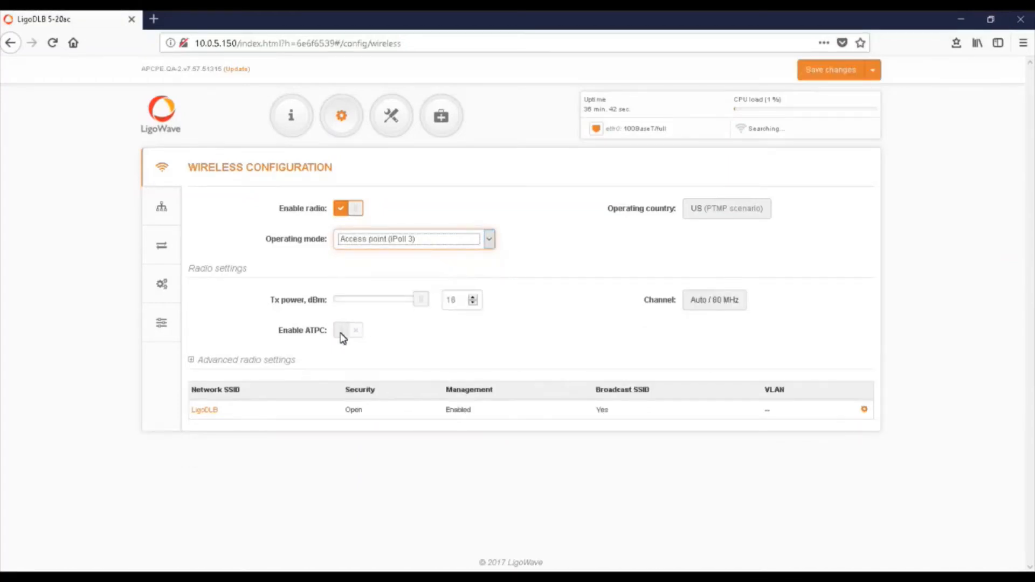
Rename the LigoDLB wireless network's SSID to MySSID.
{"action": "left_click", "coordinate": [202, 411]}
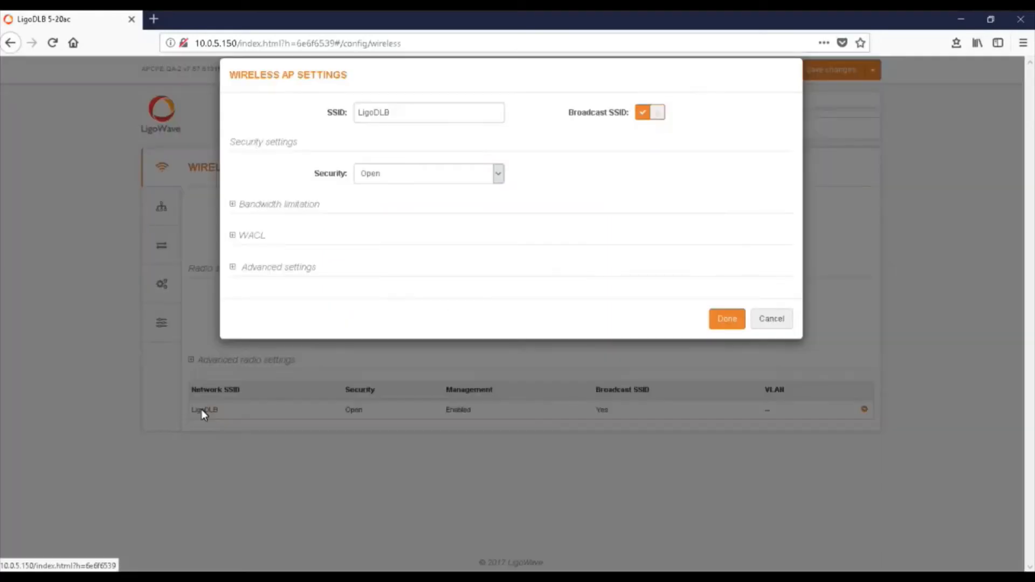
{"action": "double_click", "coordinate": [402, 137]}
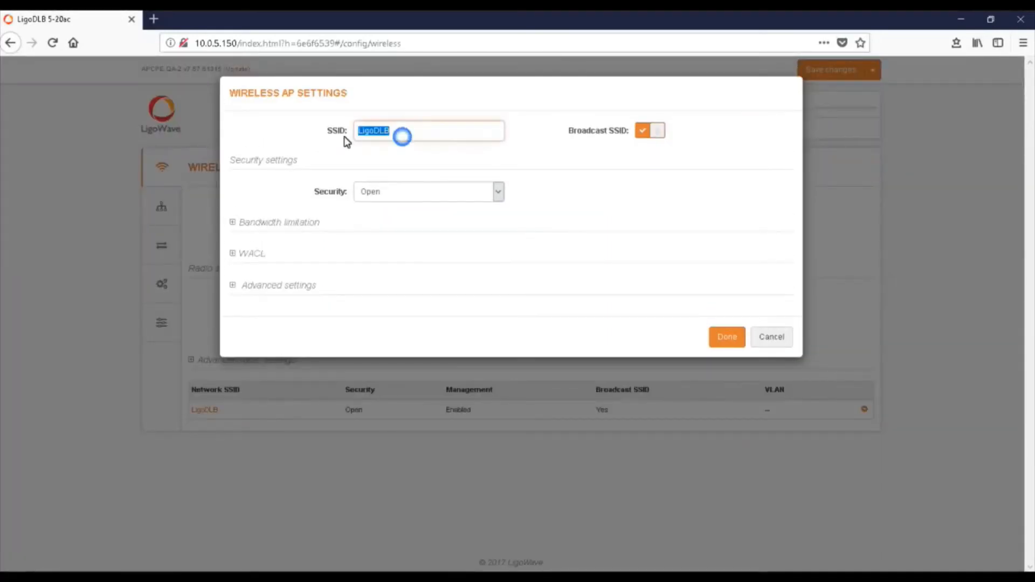
{"action": "type", "text": "MySSID"}
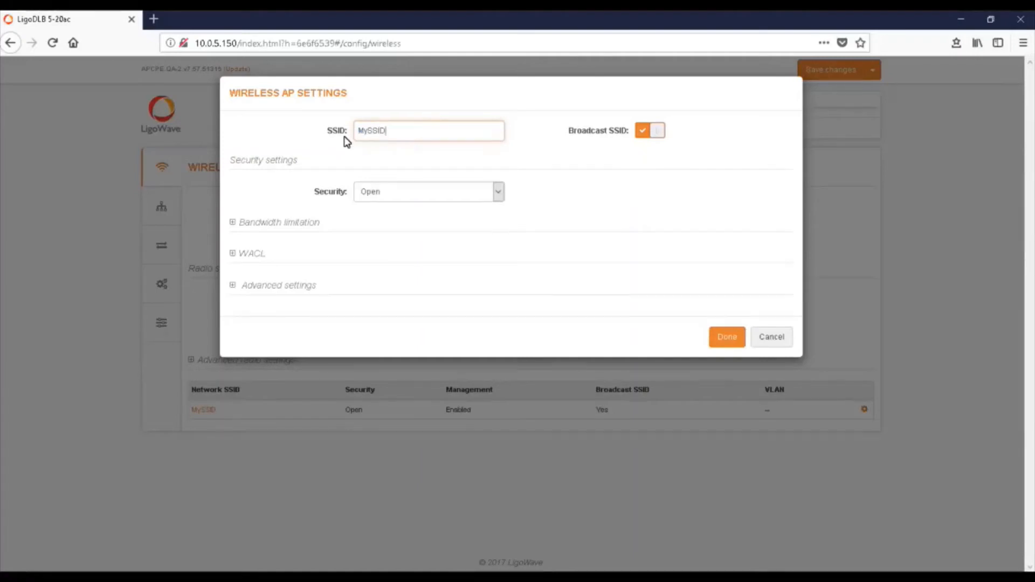
Secure the wireless network with WPA/WPA2 Personal, enter the passphrase and confirm the AP settings.
{"action": "left_click", "coordinate": [494, 194]}
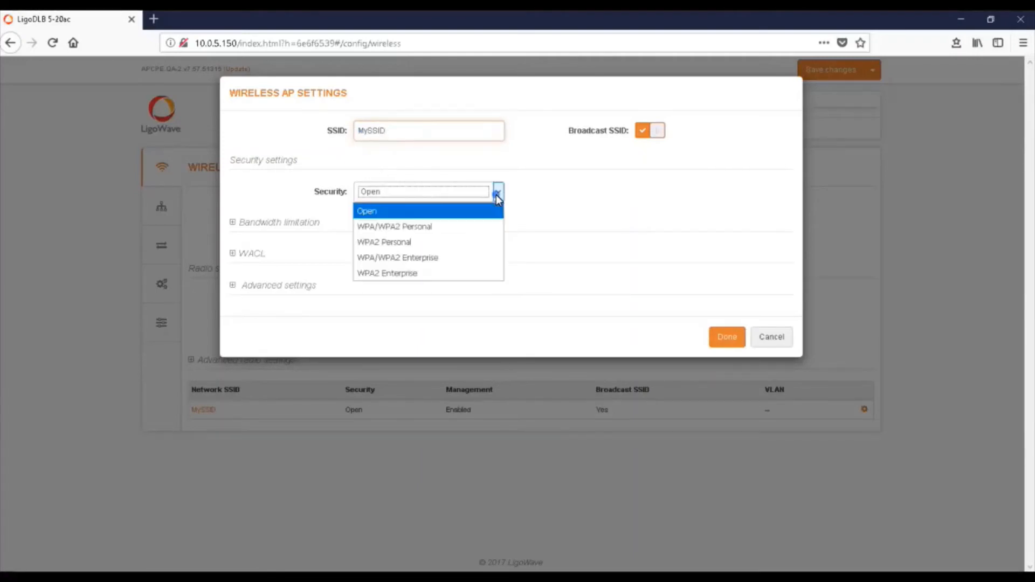
{"action": "left_click", "coordinate": [467, 228]}
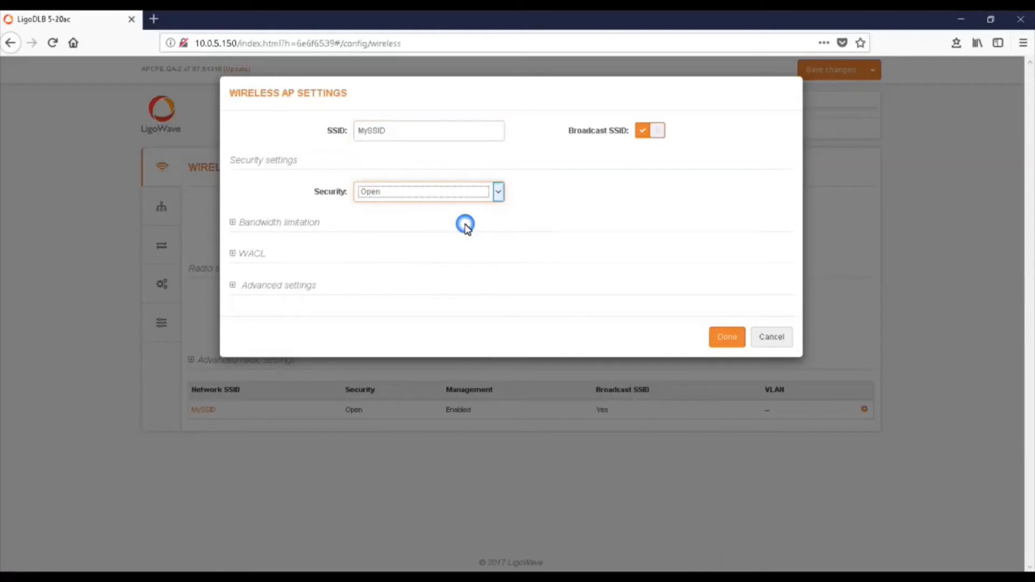
{"action": "left_click", "coordinate": [462, 224]}
{"action": "type", "text": "password"}
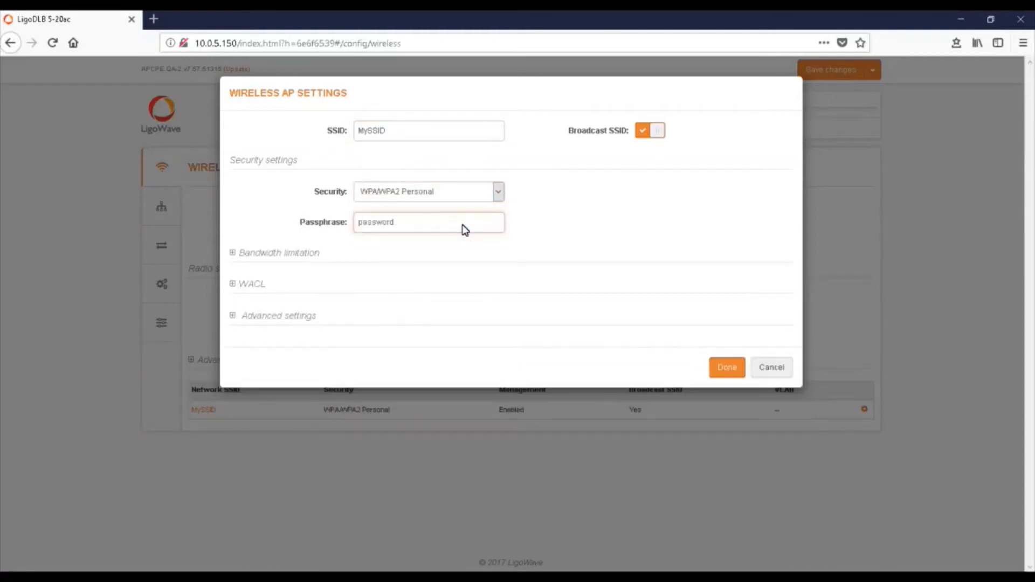
{"action": "left_click", "coordinate": [732, 376]}
{"action": "left_click", "coordinate": [733, 375]}
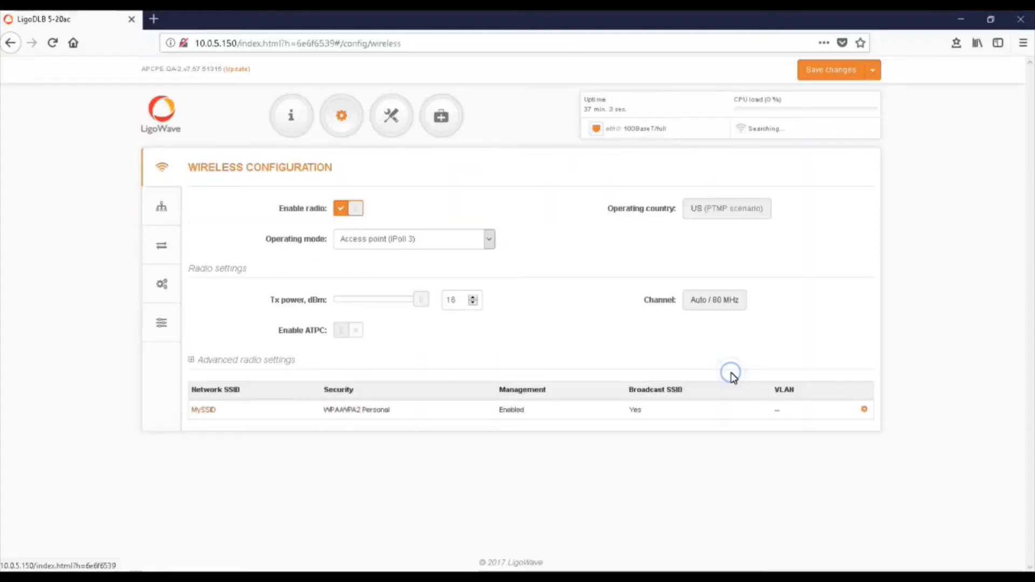
Open the network configuration and review the network mode choices, keeping Bridge selected.
{"action": "left_click", "coordinate": [172, 216]}
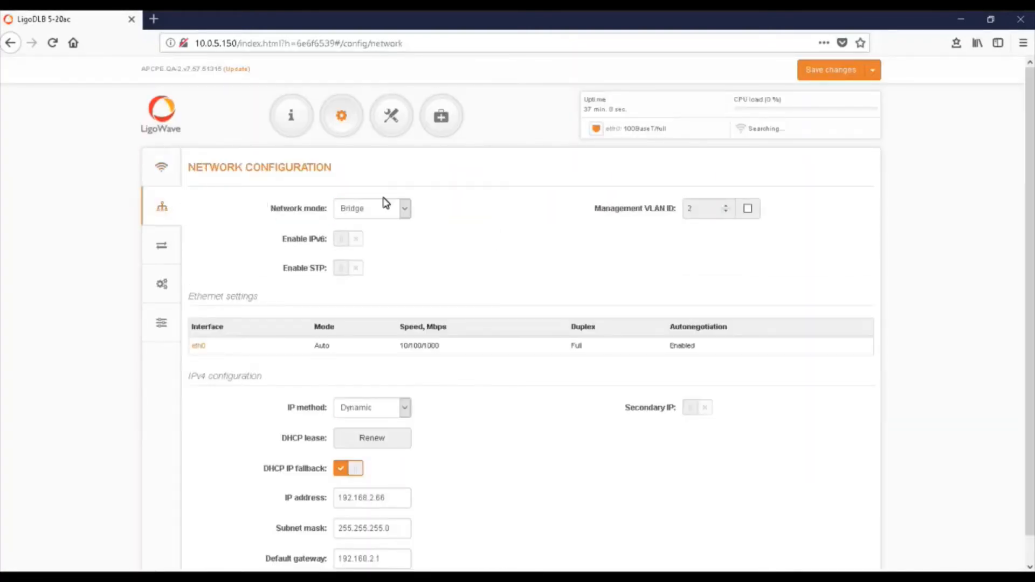
{"action": "left_click", "coordinate": [406, 209]}
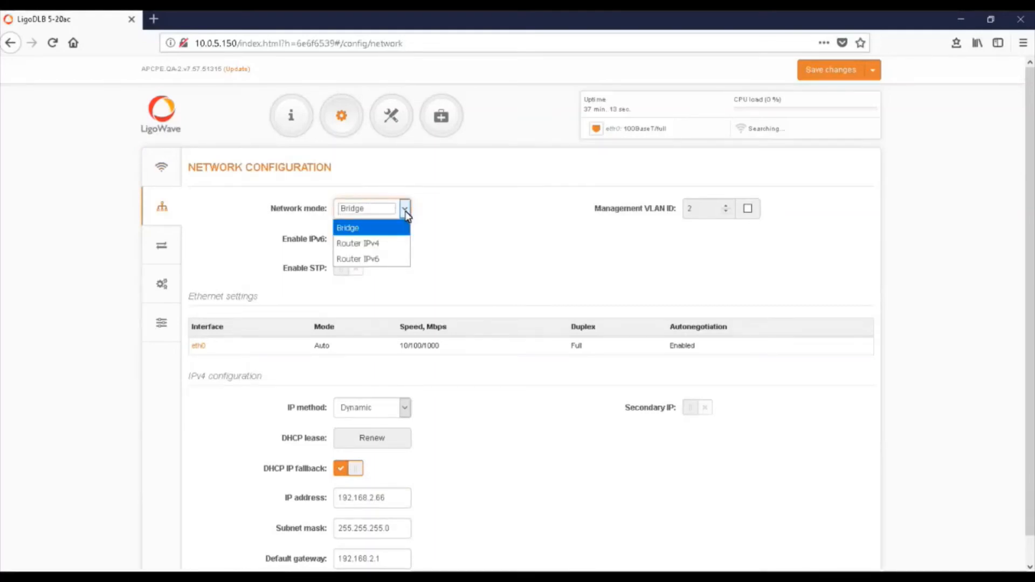
{"action": "left_click", "coordinate": [406, 214]}
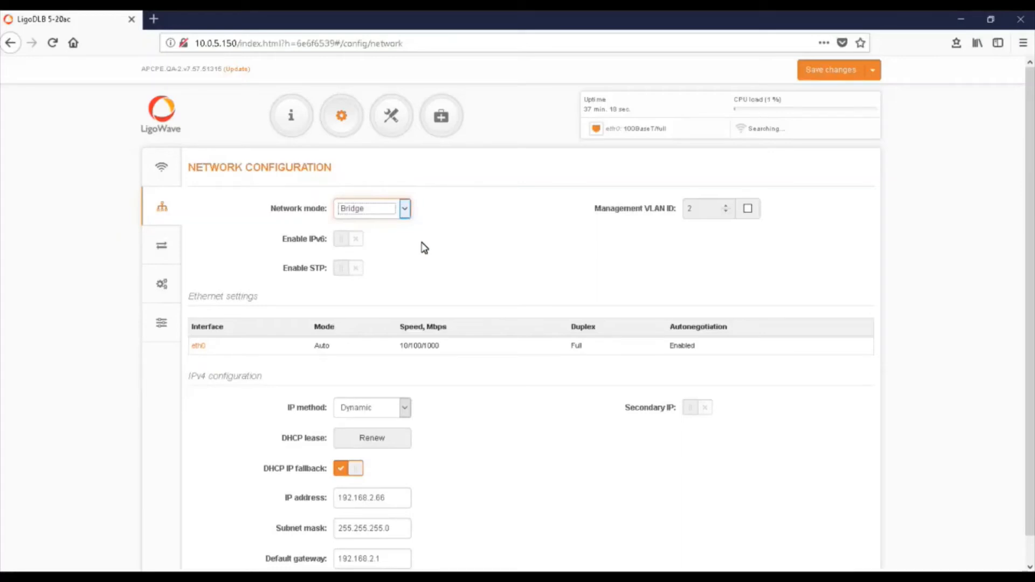
Switch the IP method in the IPv4 configuration to Static.
{"action": "scroll", "coordinate": [423, 247], "scroll_direction": "down", "scroll_amount": 1}
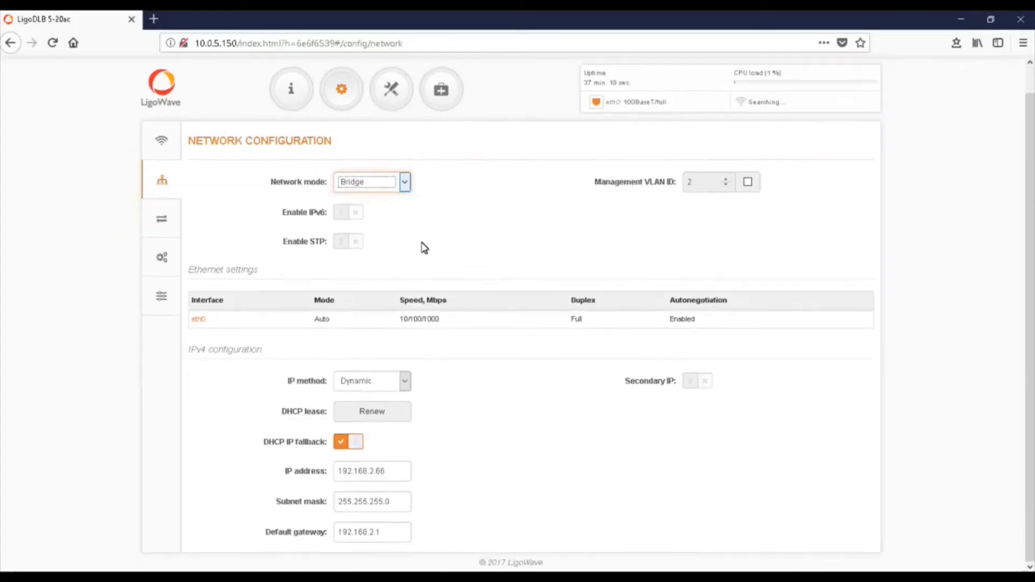
{"action": "left_click", "coordinate": [406, 383]}
{"action": "left_click", "coordinate": [397, 400]}
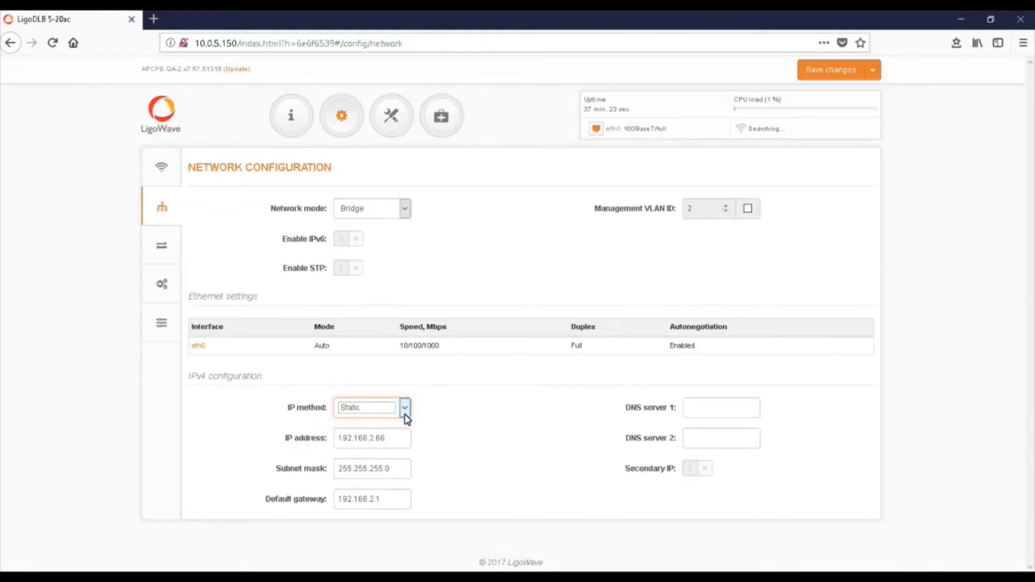
Set the IPv4 IP method to Dynamic and save the access point's configuration changes.
{"action": "left_click", "coordinate": [405, 414]}
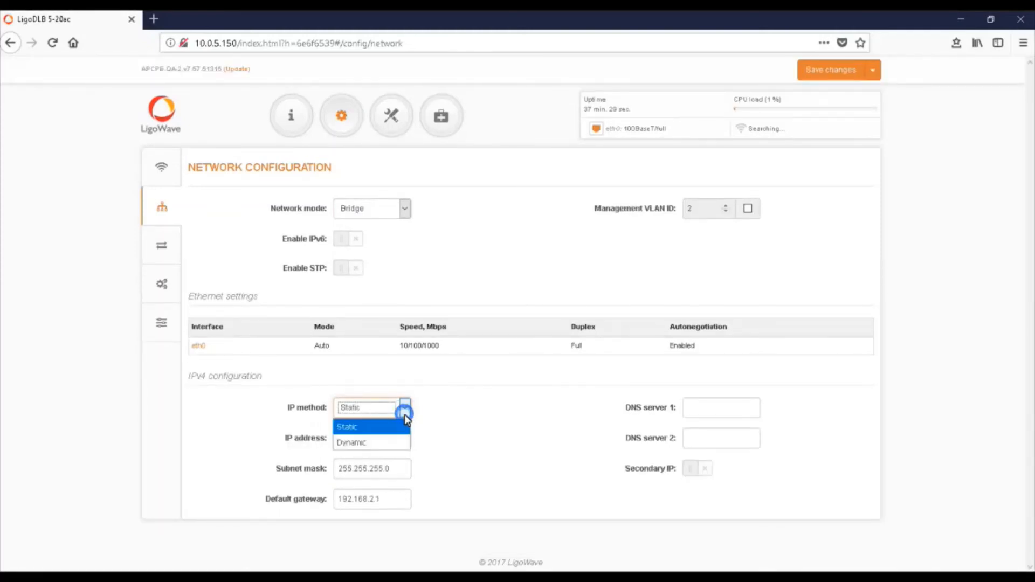
{"action": "left_click", "coordinate": [396, 437]}
{"action": "left_click", "coordinate": [830, 70]}
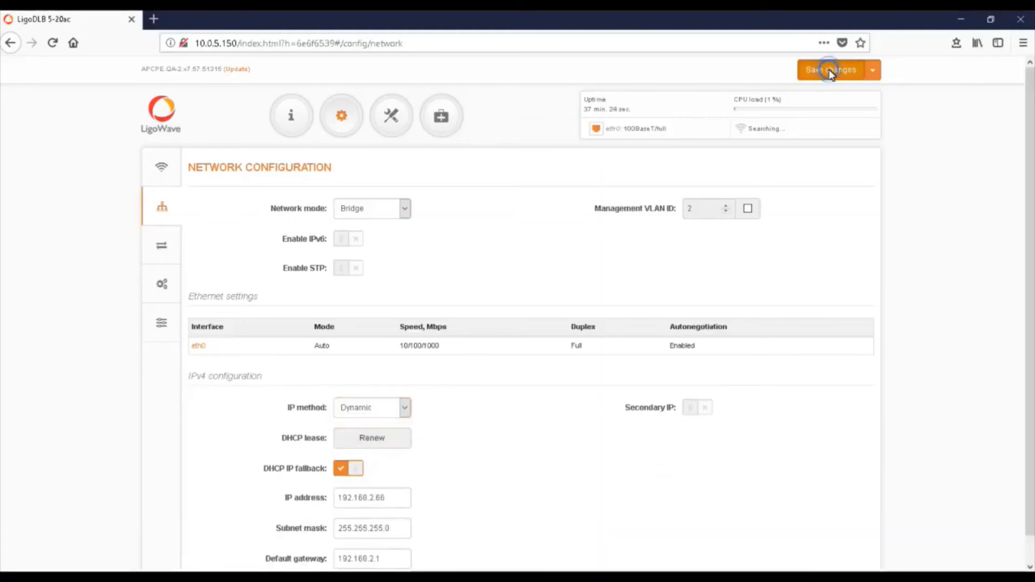
{"action": "left_click", "coordinate": [625, 262]}
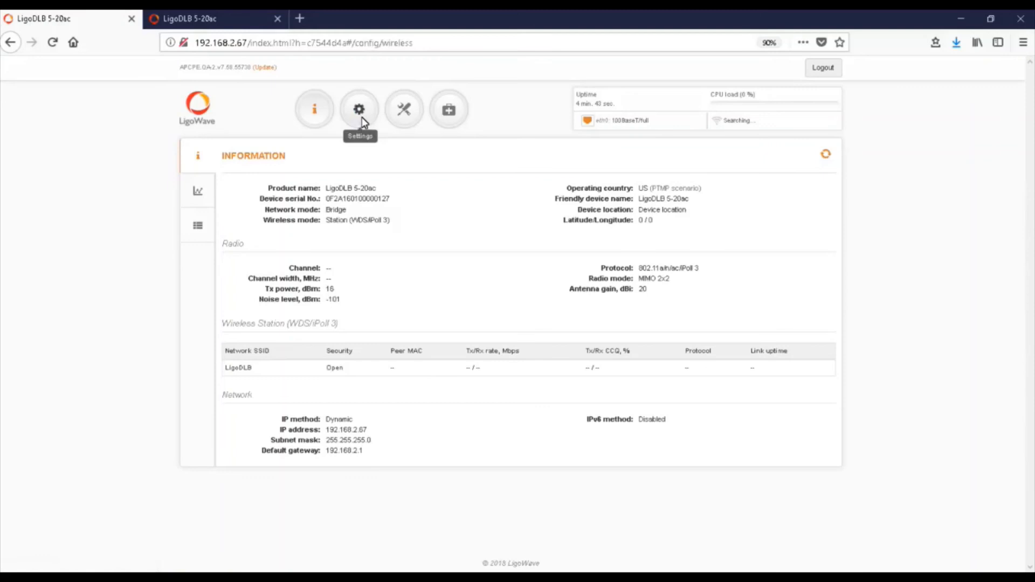
In the station unit's wireless settings, scan for access points and select MySSID as the primary SSID.
{"action": "left_click", "coordinate": [360, 115]}
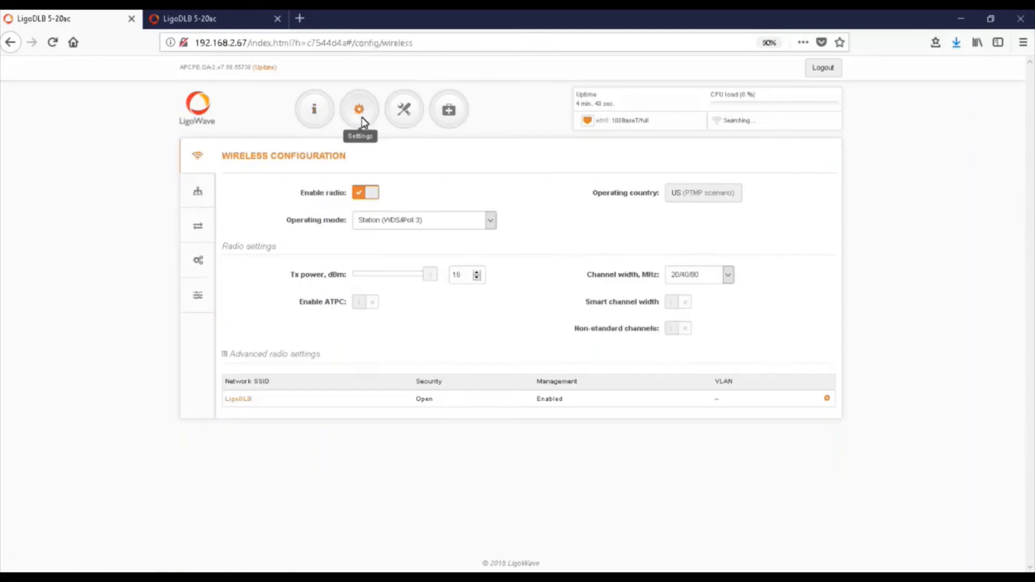
{"action": "left_click", "coordinate": [242, 399]}
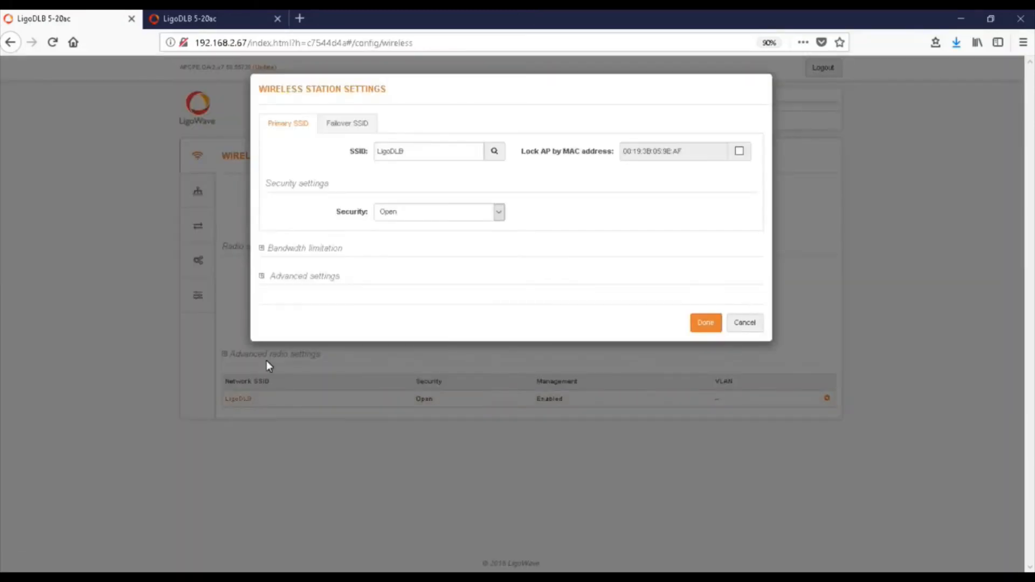
{"action": "left_click", "coordinate": [490, 156]}
{"action": "left_click", "coordinate": [365, 261]}
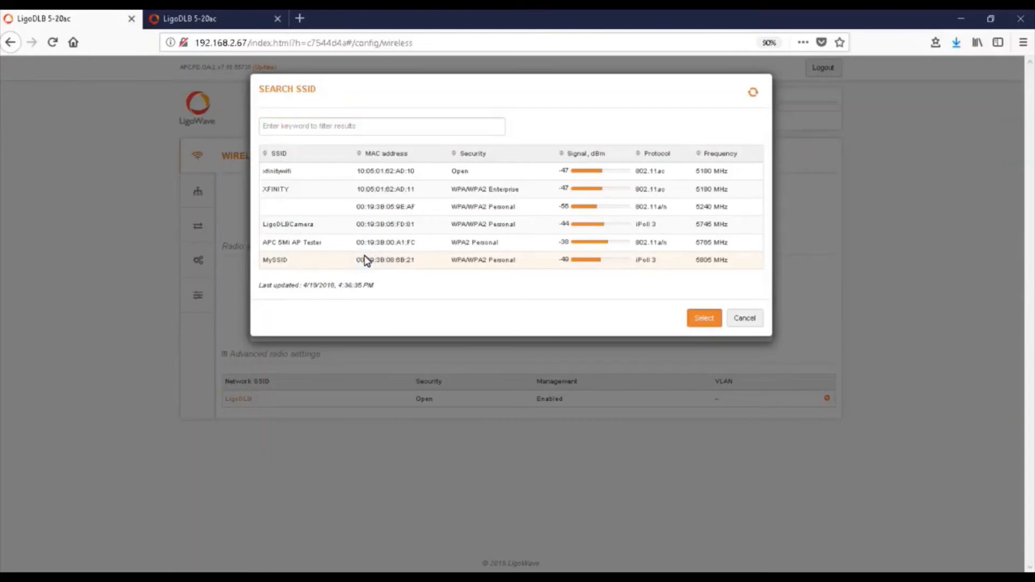
{"action": "left_click", "coordinate": [711, 320]}
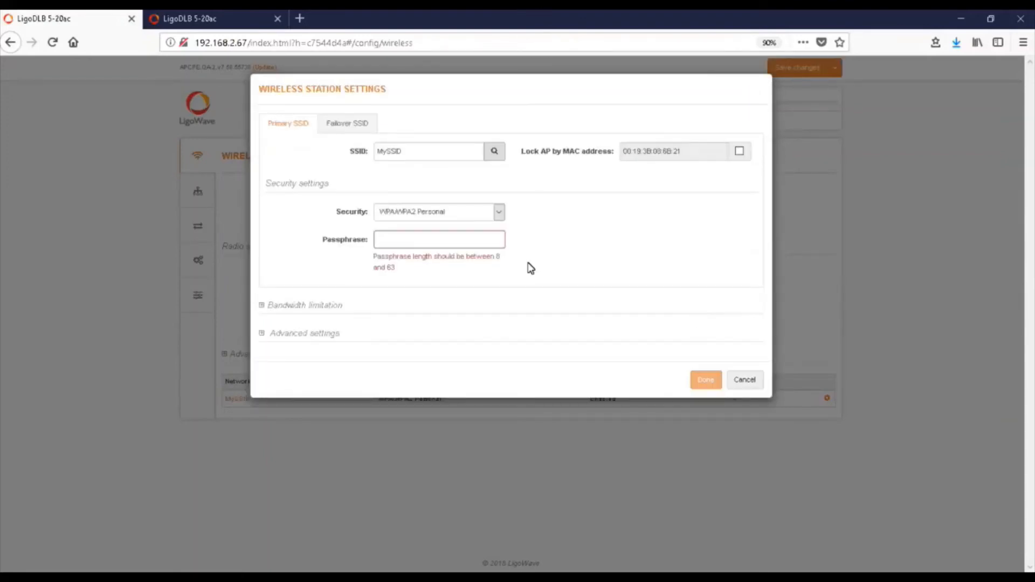
Enter the network passphrase in the wireless station settings and save the station's configuration.
{"action": "left_click", "coordinate": [458, 240]}
{"action": "type", "text": "password"}
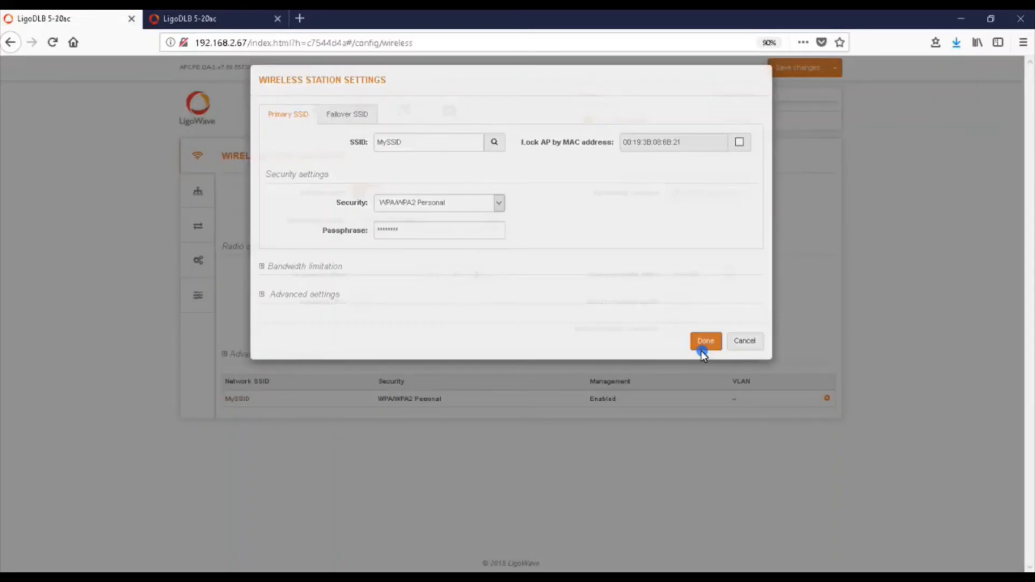
{"action": "left_click", "coordinate": [699, 351]}
{"action": "left_click", "coordinate": [789, 72]}
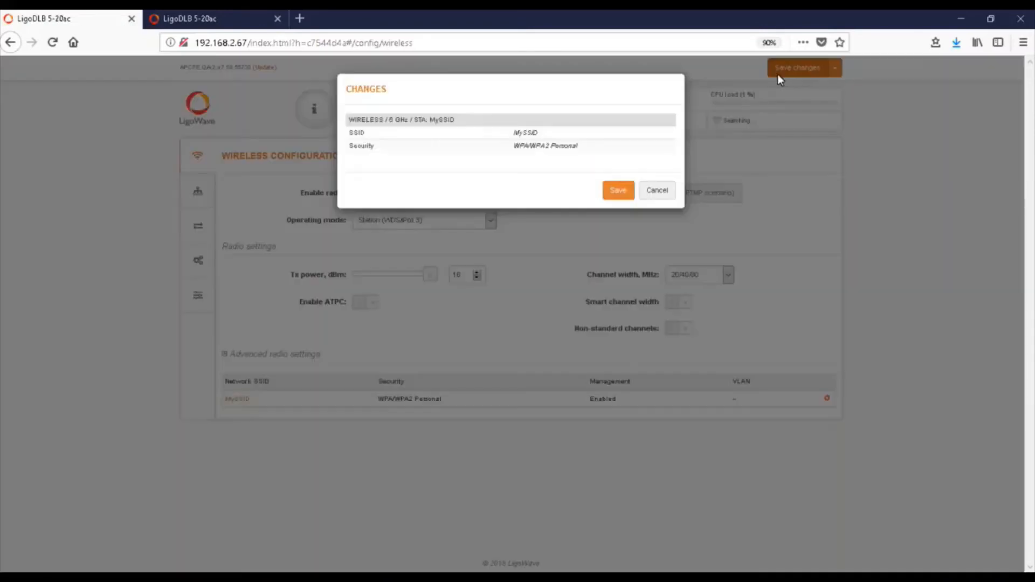
{"action": "left_click", "coordinate": [620, 191]}
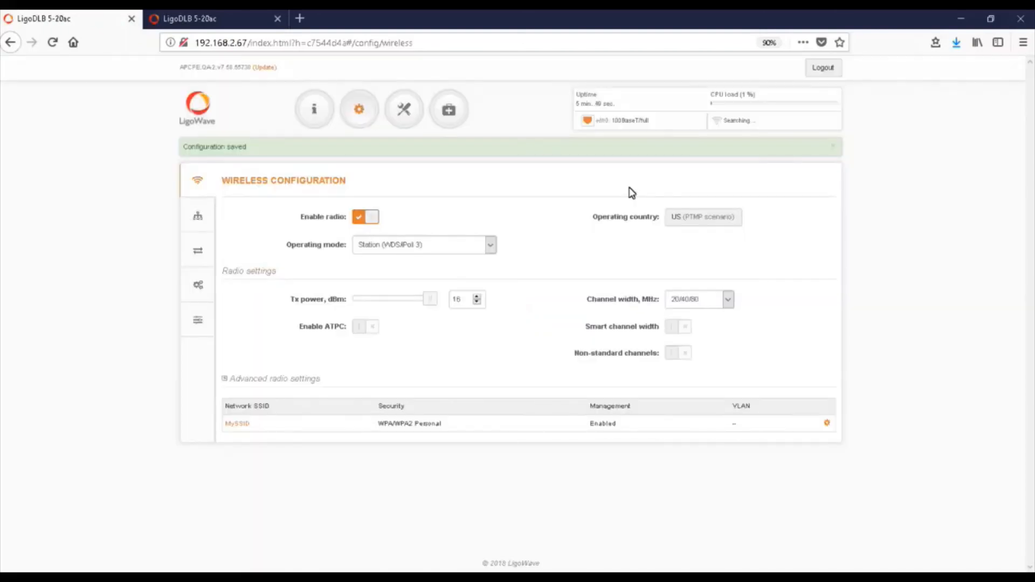
{"action": "left_click", "coordinate": [831, 147]}
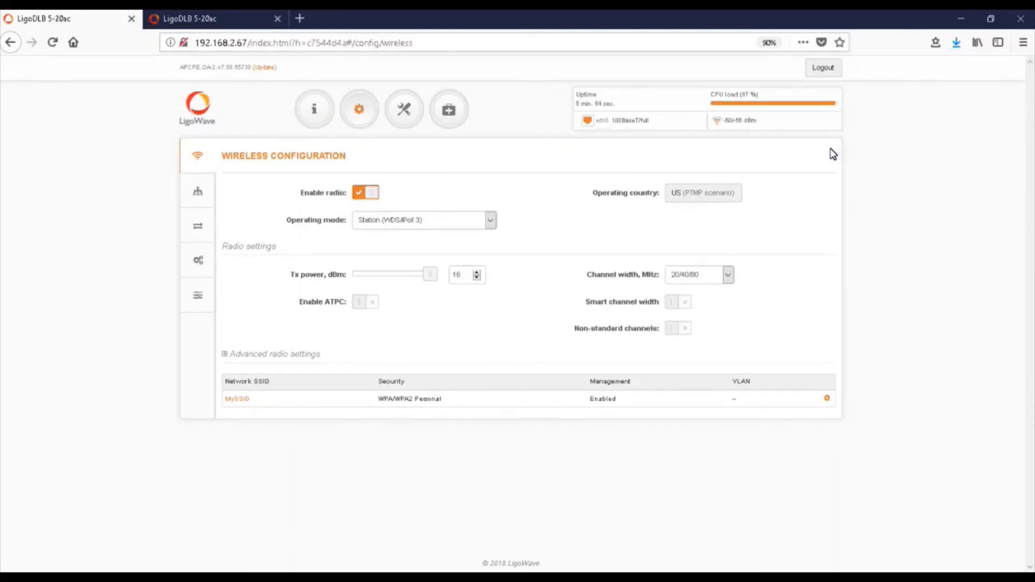
Switch to the access point at 192.168.2.66 and check its connected stations in the wireless networks status.
{"action": "key", "text": "ctrl+Tab"}
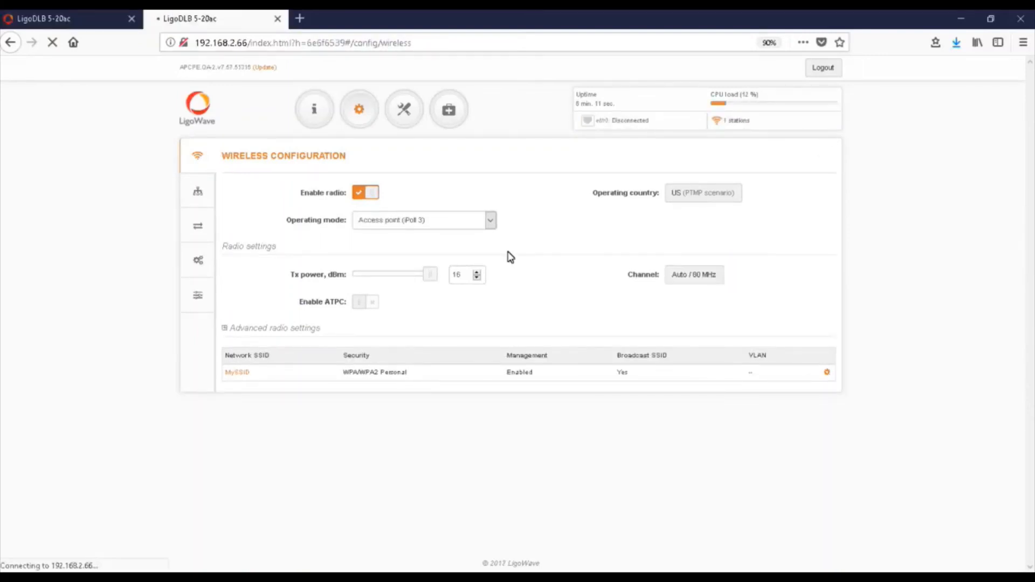
{"action": "left_click", "coordinate": [316, 115]}
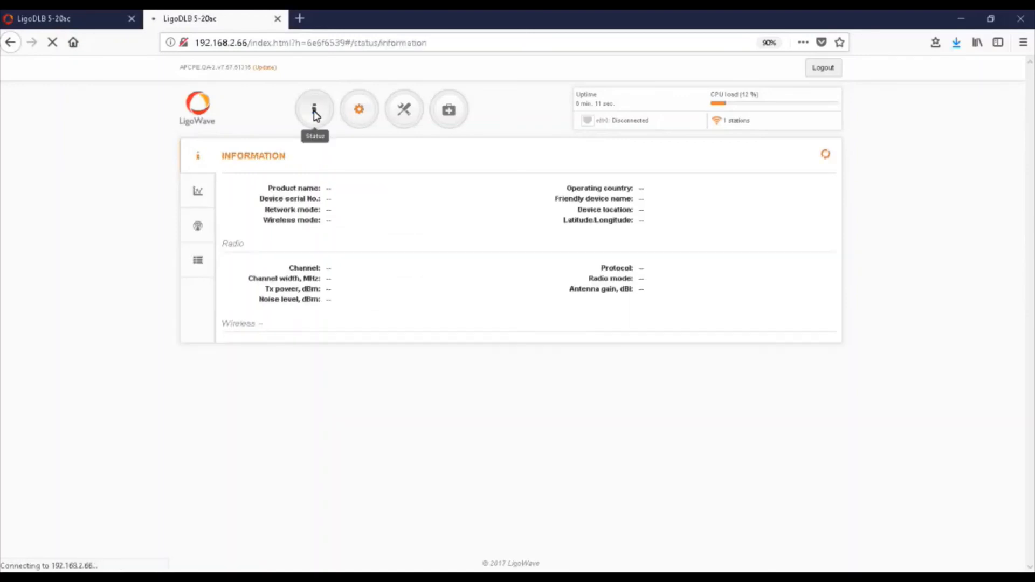
{"action": "left_click", "coordinate": [199, 227]}
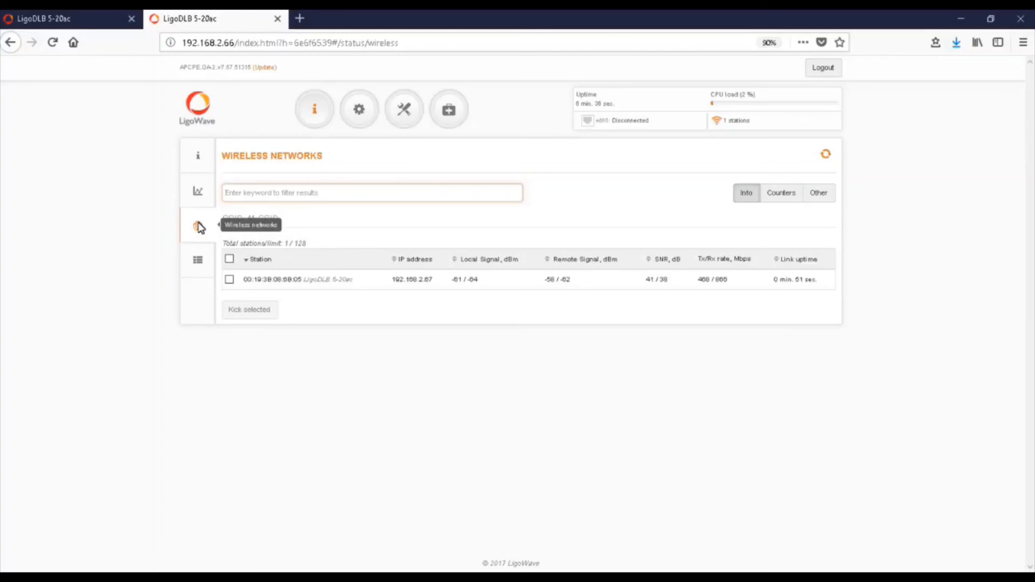
Enable ATPC in the access point's wireless configuration and save the change.
{"action": "left_click", "coordinate": [361, 114]}
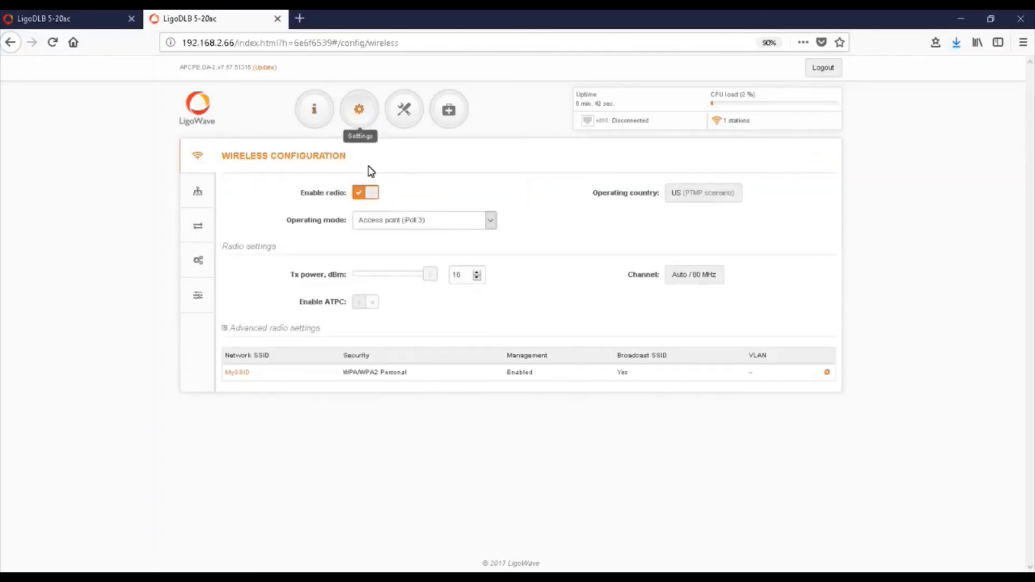
{"action": "left_click", "coordinate": [372, 303]}
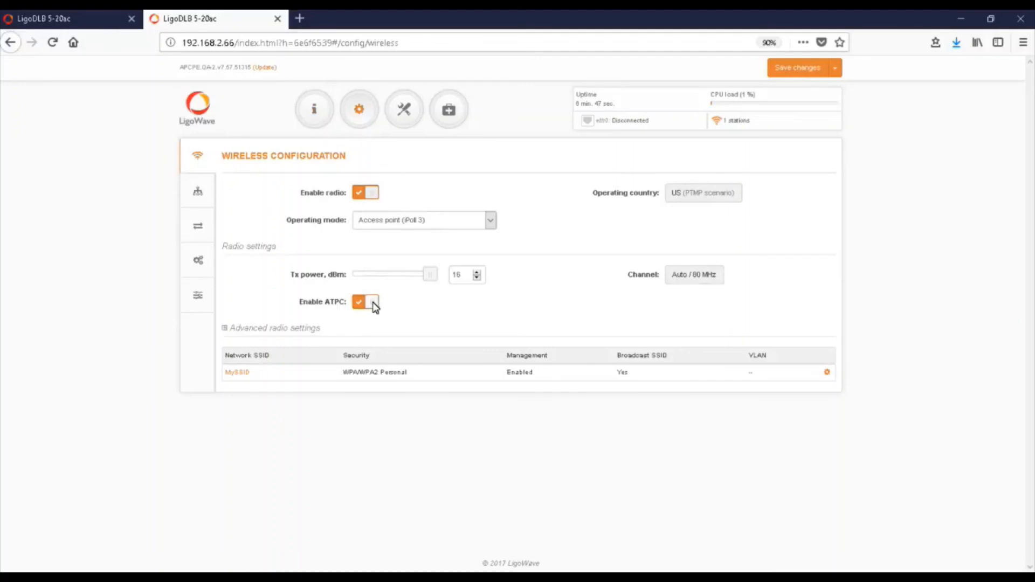
{"action": "left_click", "coordinate": [787, 68]}
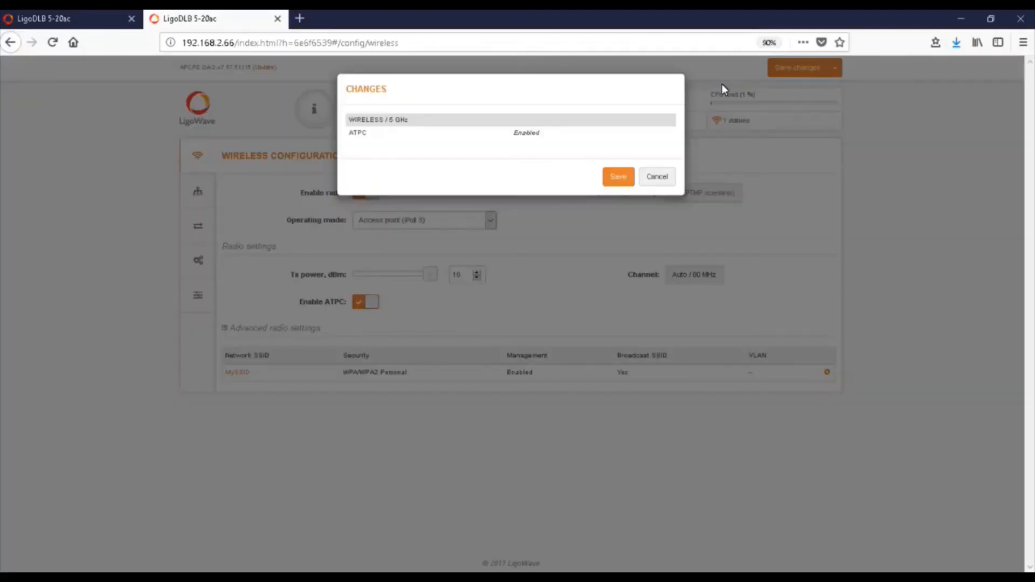
{"action": "left_click", "coordinate": [617, 182]}
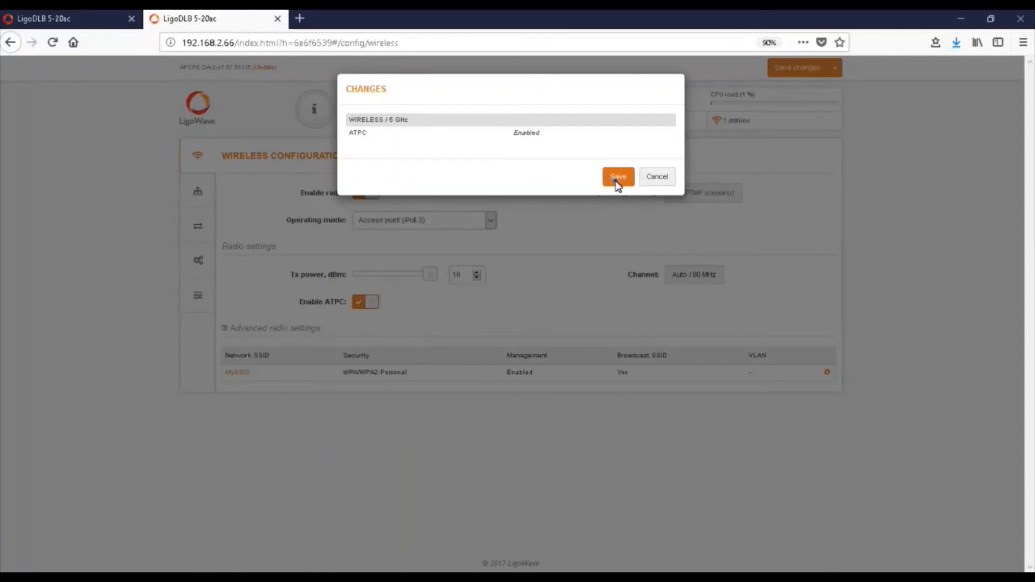
Enable ATPC on the station unit at 192.168.2.67 and save its configuration.
{"action": "left_click", "coordinate": [87, 23]}
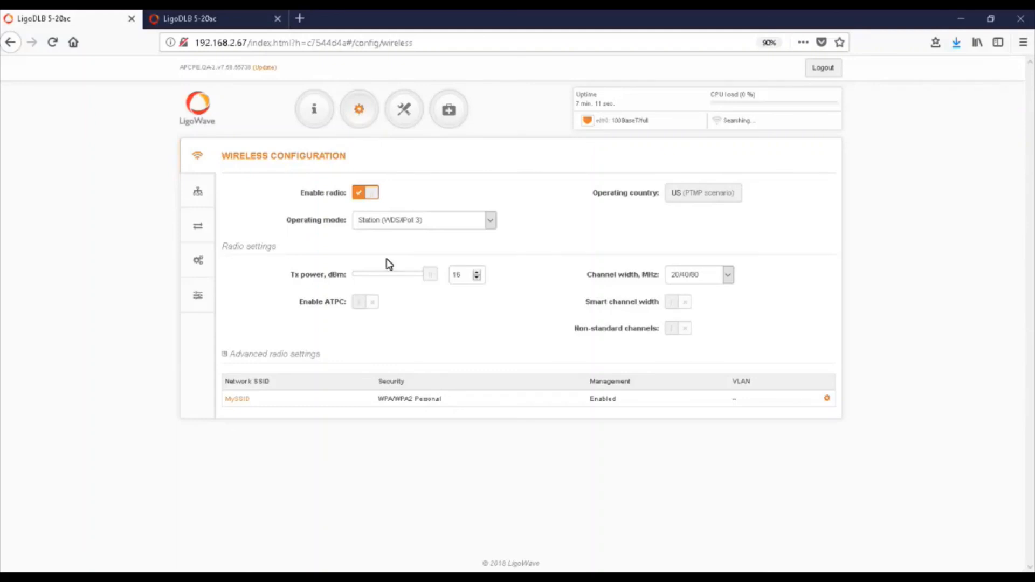
{"action": "left_click", "coordinate": [365, 302]}
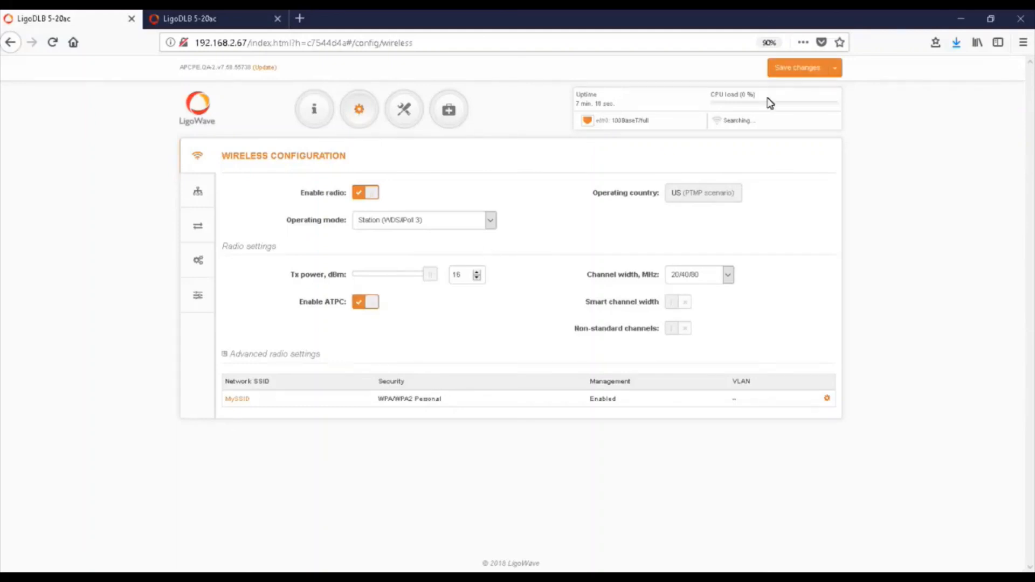
{"action": "left_click", "coordinate": [789, 69]}
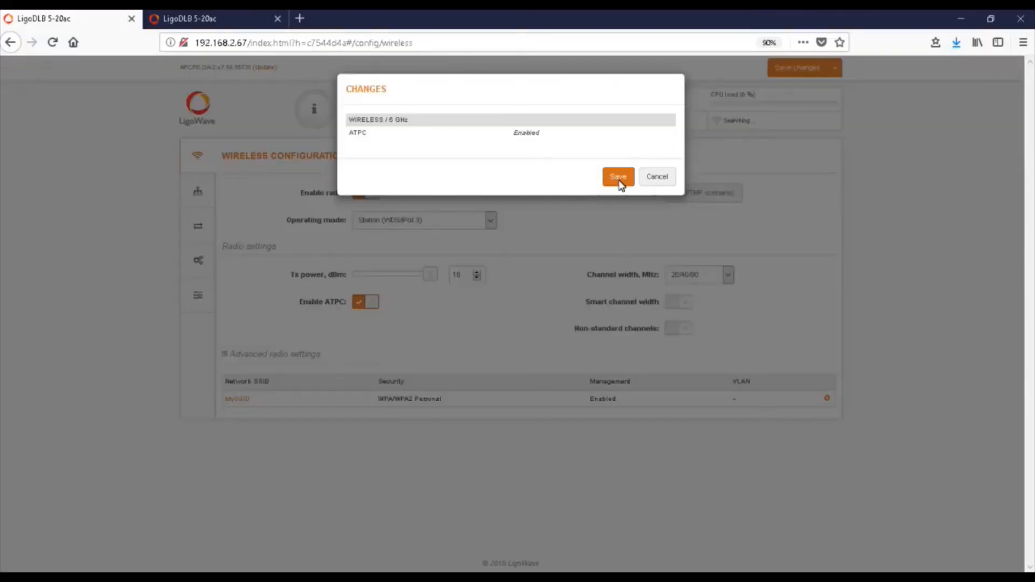
{"action": "left_click", "coordinate": [618, 178]}
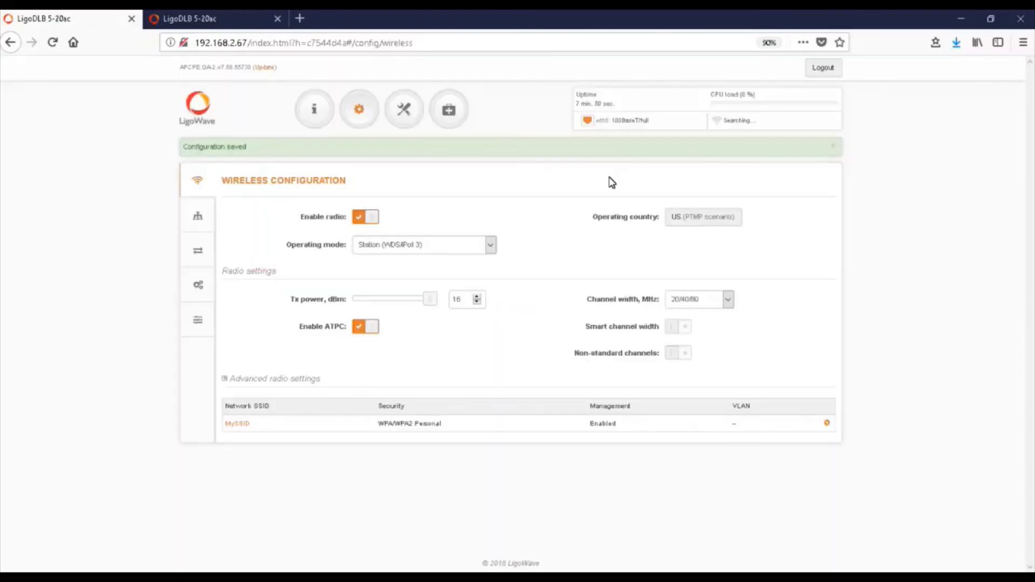
{"action": "left_click", "coordinate": [833, 146]}
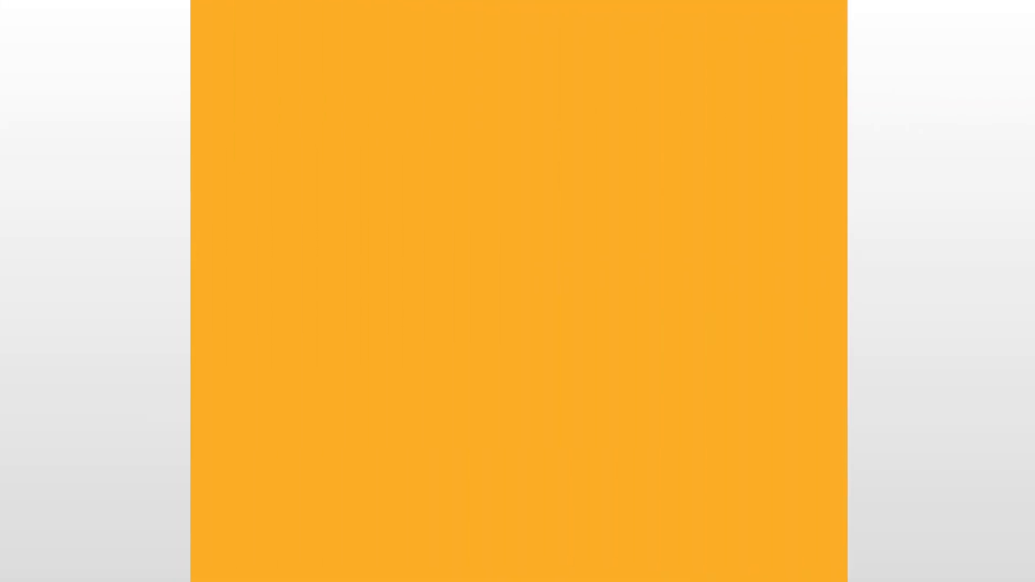